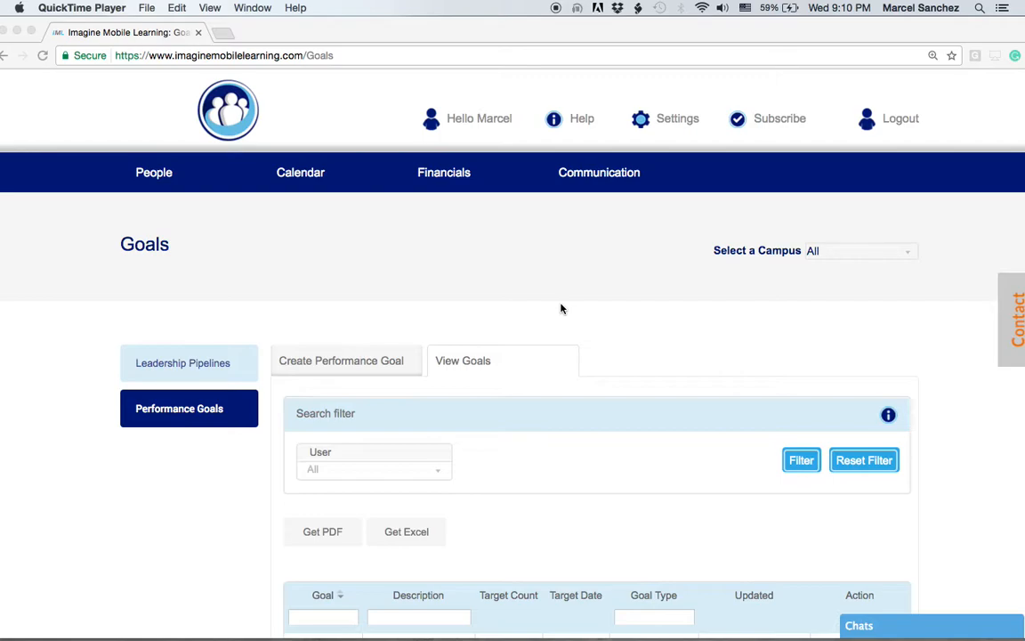
Examine the list of existing performance goals with their target counts, dates and goal types
{"action": "scroll", "coordinate": [645, 381], "scroll_direction": "down", "scroll_amount": 2}
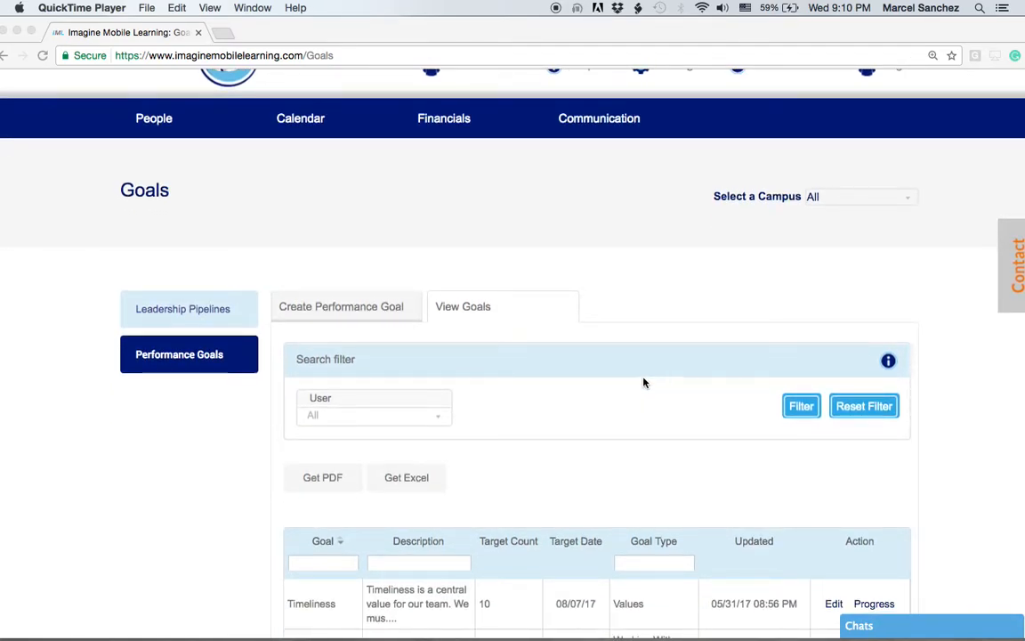
{"action": "left_click", "coordinate": [641, 366]}
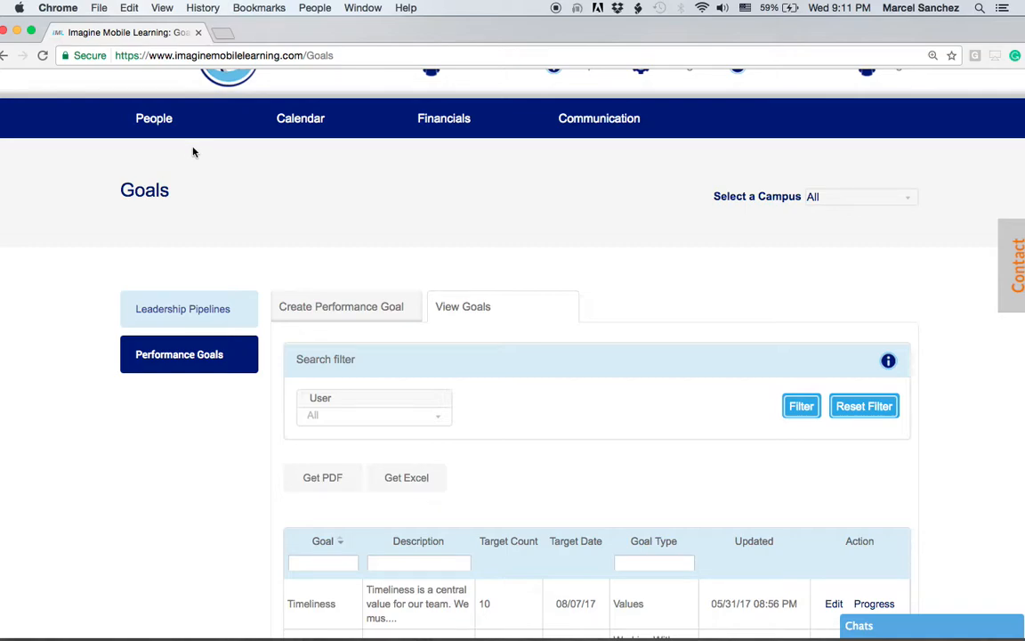
{"action": "left_click", "coordinate": [158, 121]}
{"action": "scroll", "coordinate": [209, 440], "scroll_direction": "down", "scroll_amount": 2}
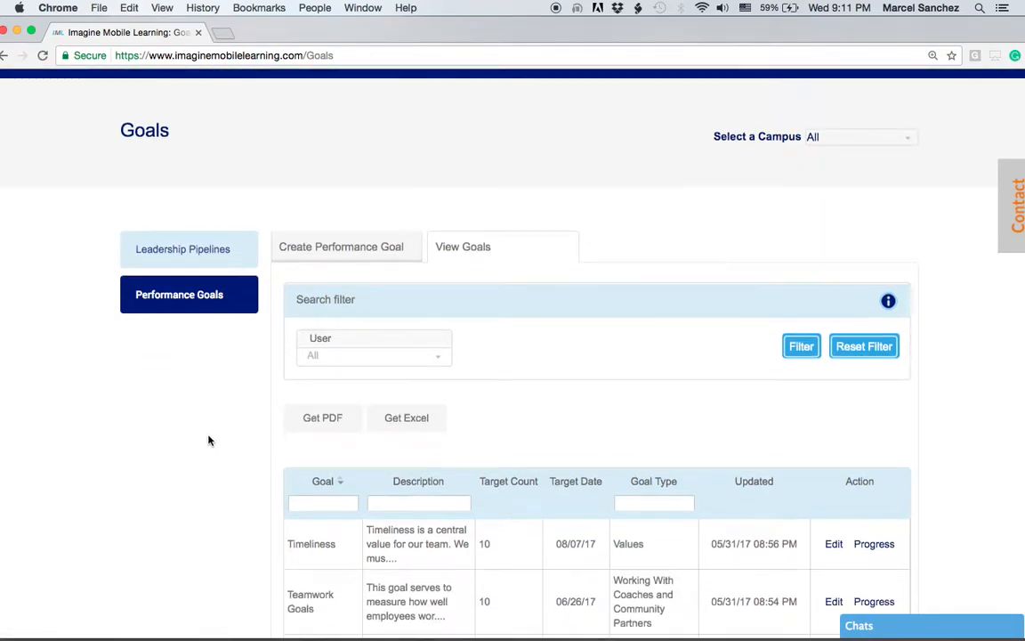
{"action": "scroll", "coordinate": [202, 434], "scroll_direction": "down", "scroll_amount": 1}
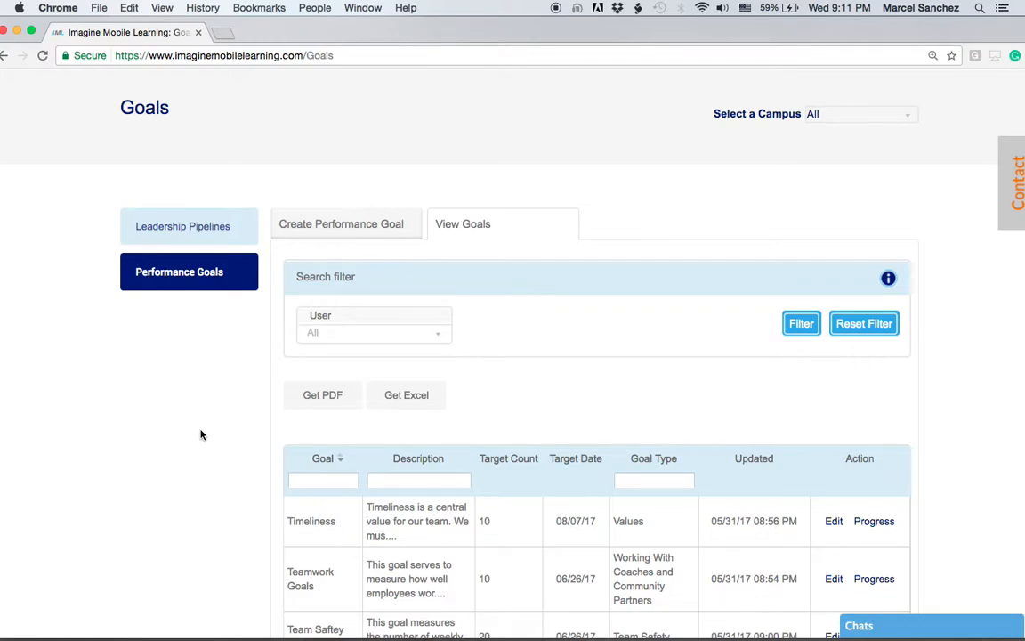
{"action": "scroll", "coordinate": [201, 435], "scroll_direction": "down", "scroll_amount": 1}
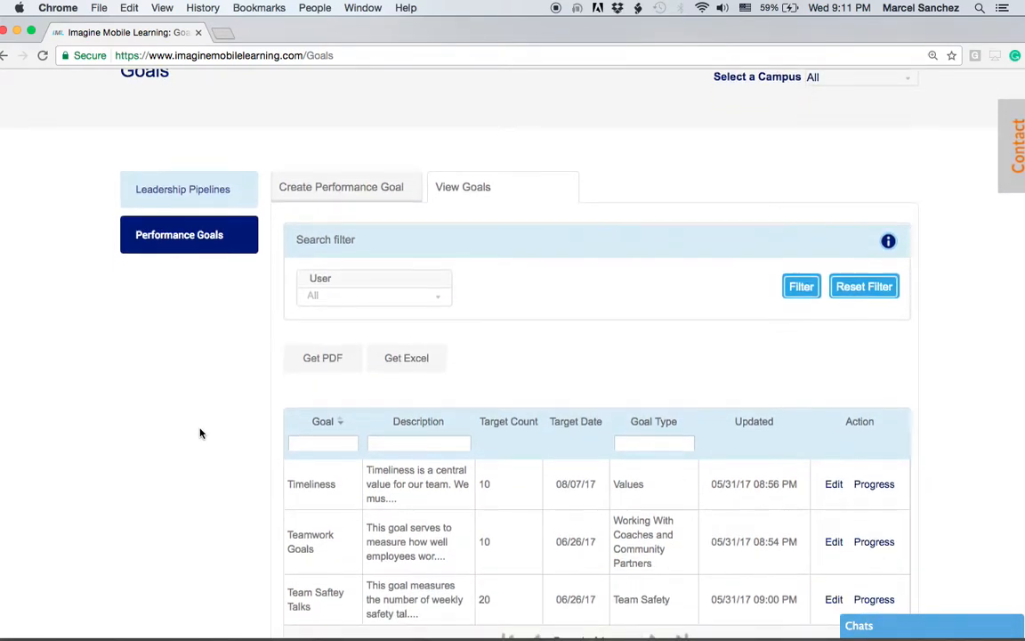
{"action": "scroll", "coordinate": [200, 432], "scroll_direction": "down", "scroll_amount": 2}
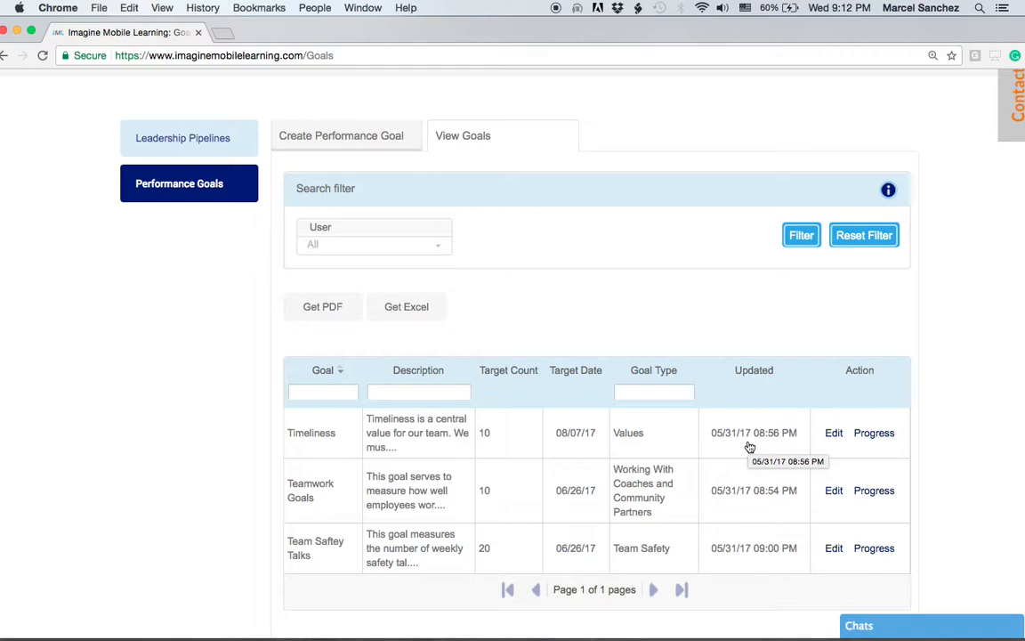
Open the progress of the Timeliness goal and add one to the user's achieved count
{"action": "left_click", "coordinate": [871, 441]}
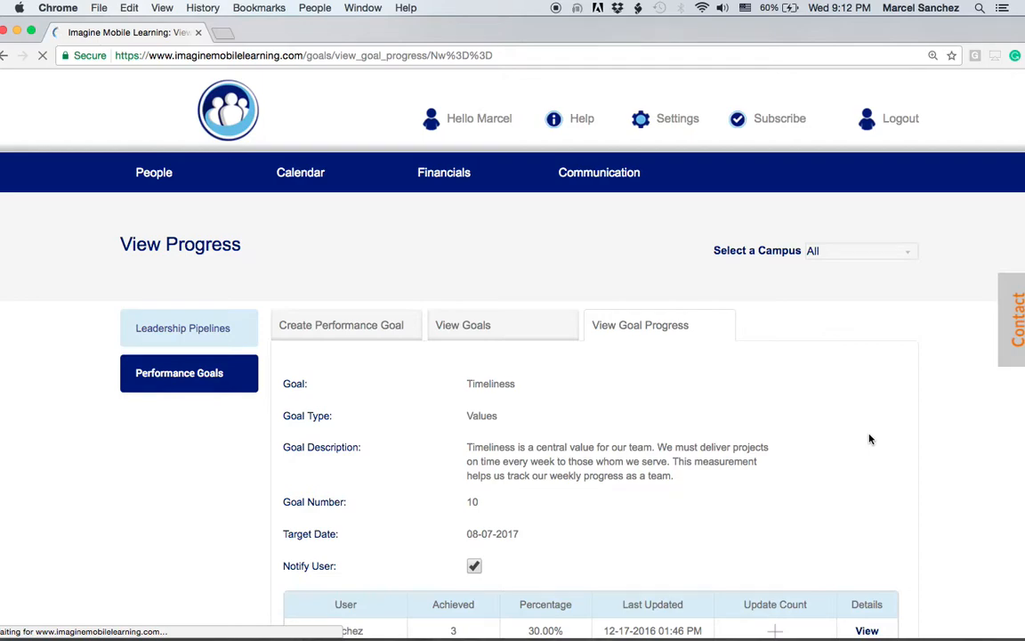
{"action": "scroll", "coordinate": [923, 434], "scroll_direction": "down", "scroll_amount": 4}
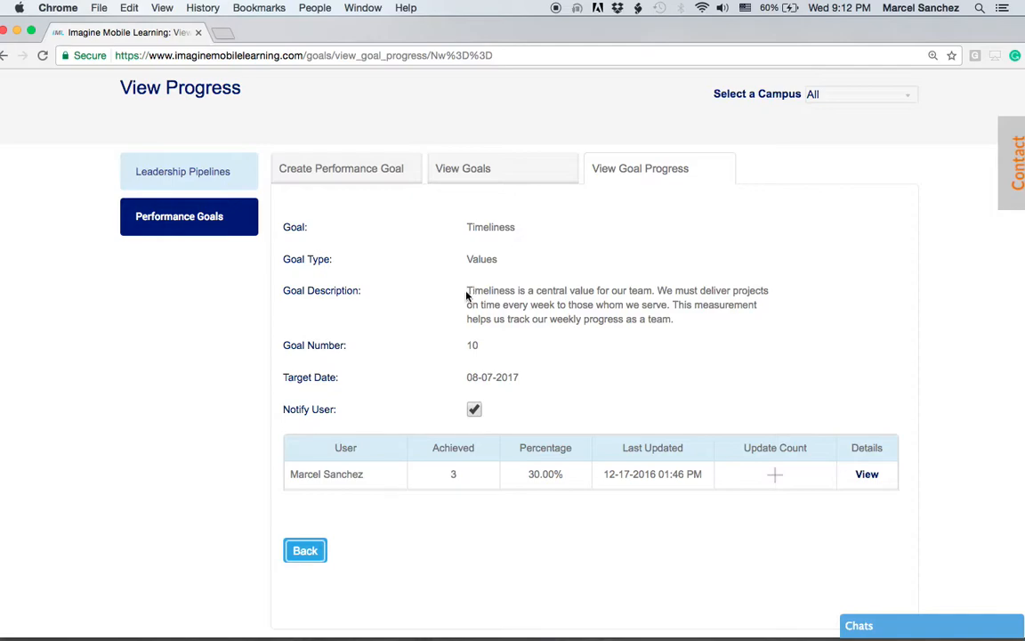
{"action": "left_click_drag", "start_coordinate": [466, 296], "coordinate": [710, 341]}
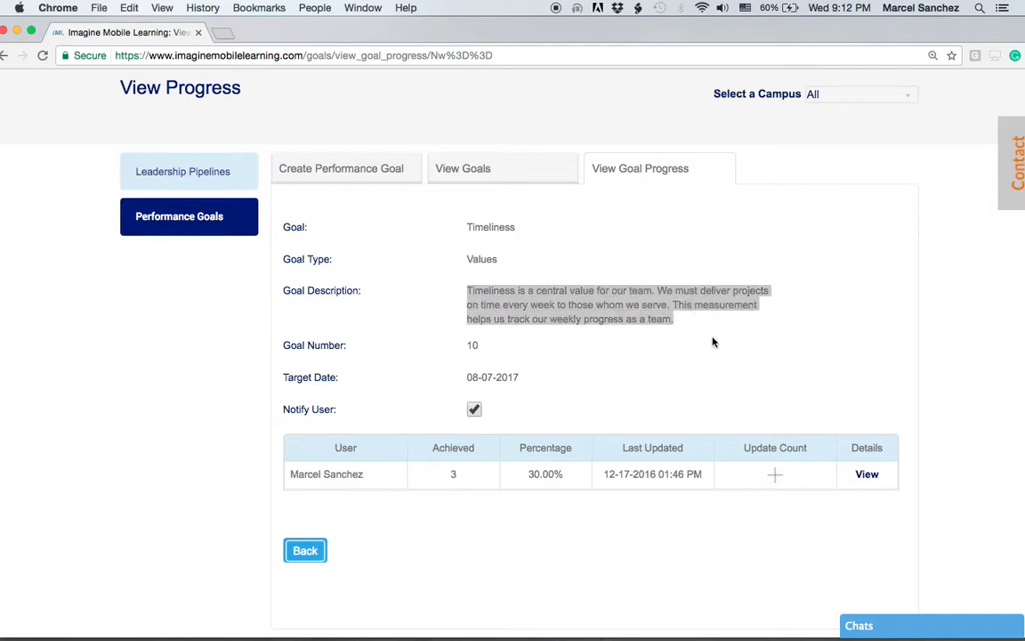
{"action": "left_click", "coordinate": [747, 339]}
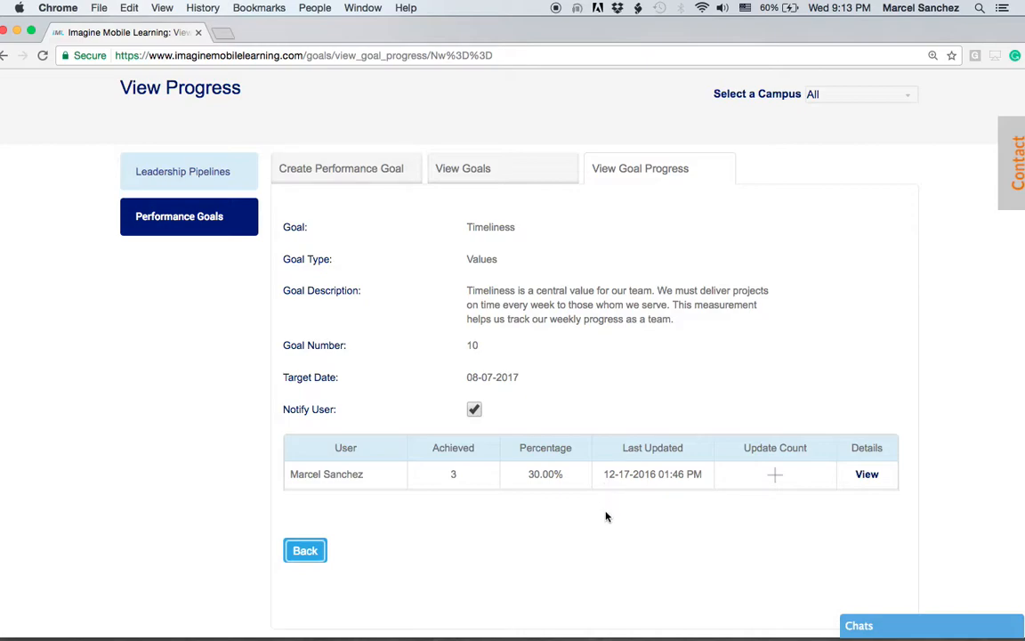
{"action": "left_click", "coordinate": [775, 476]}
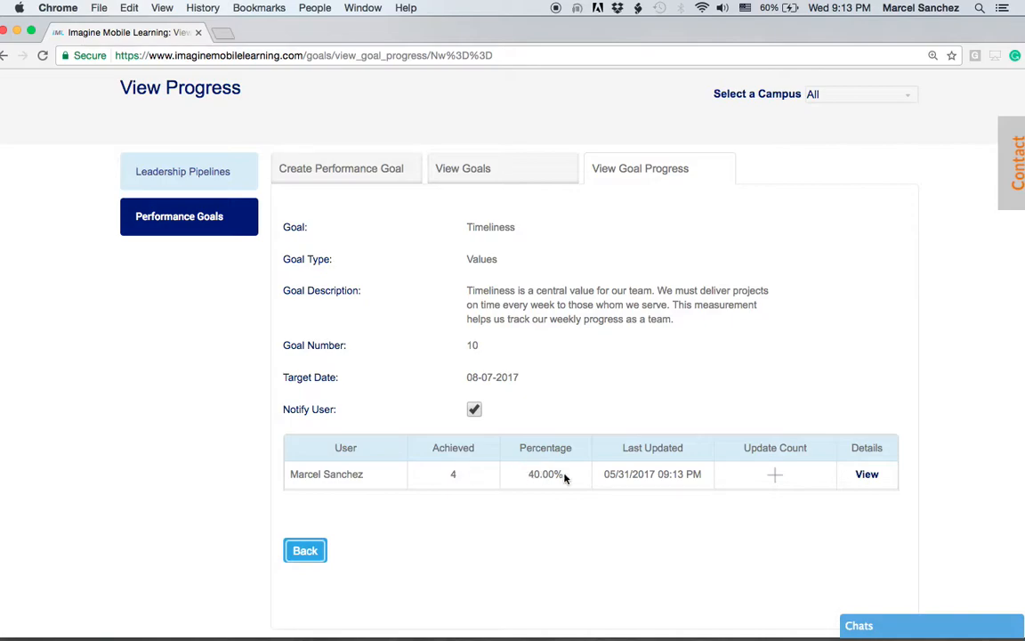
{"action": "left_click", "coordinate": [474, 409]}
Open the user's individual details for the Timeliness goal and examine when and by whom each update was marked
{"action": "left_click", "coordinate": [868, 475]}
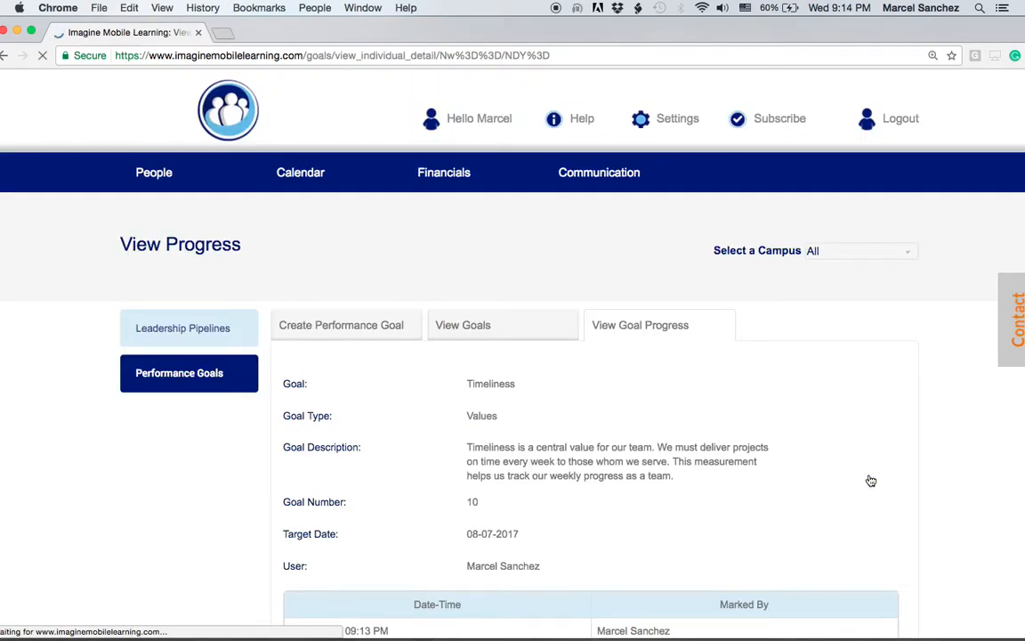
{"action": "scroll", "coordinate": [876, 485], "scroll_direction": "down", "scroll_amount": 1}
{"action": "scroll", "coordinate": [879, 486], "scroll_direction": "down", "scroll_amount": 5}
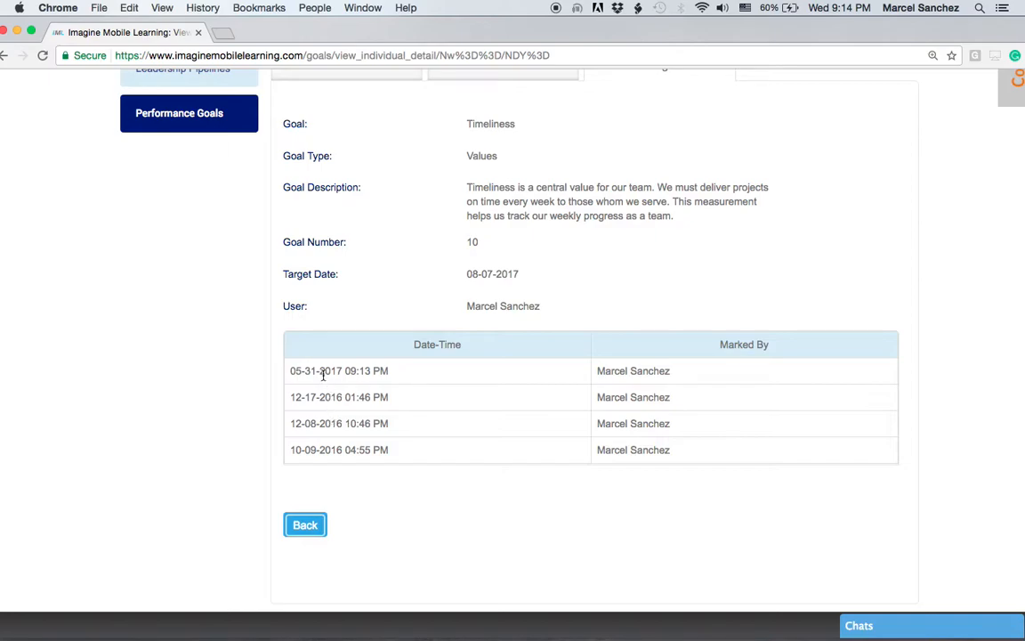
{"action": "scroll", "coordinate": [459, 479], "scroll_direction": "up", "scroll_amount": 1}
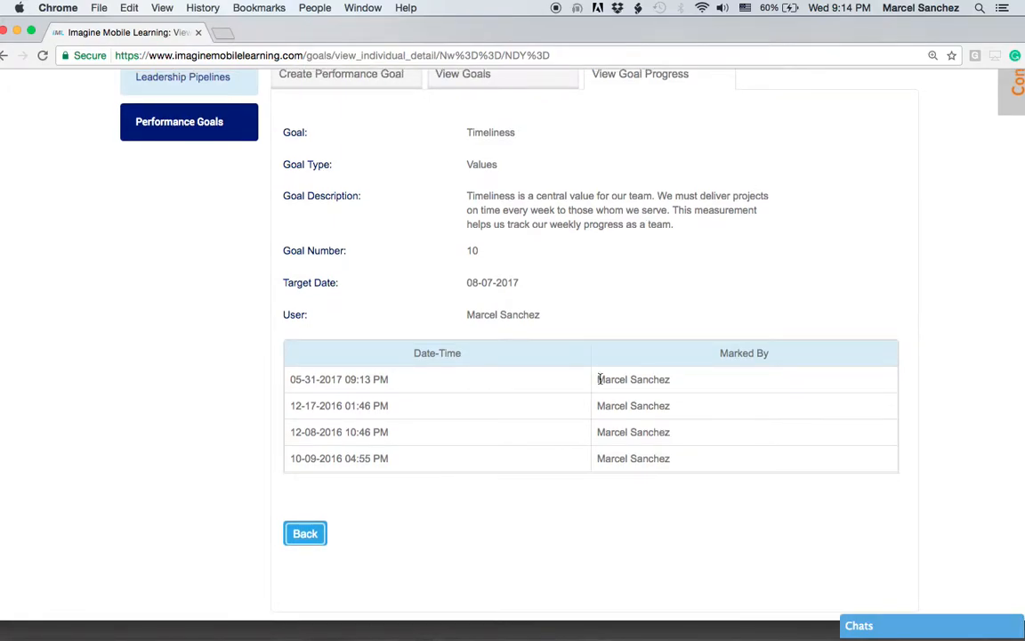
{"action": "left_click_drag", "start_coordinate": [599, 379], "coordinate": [669, 380]}
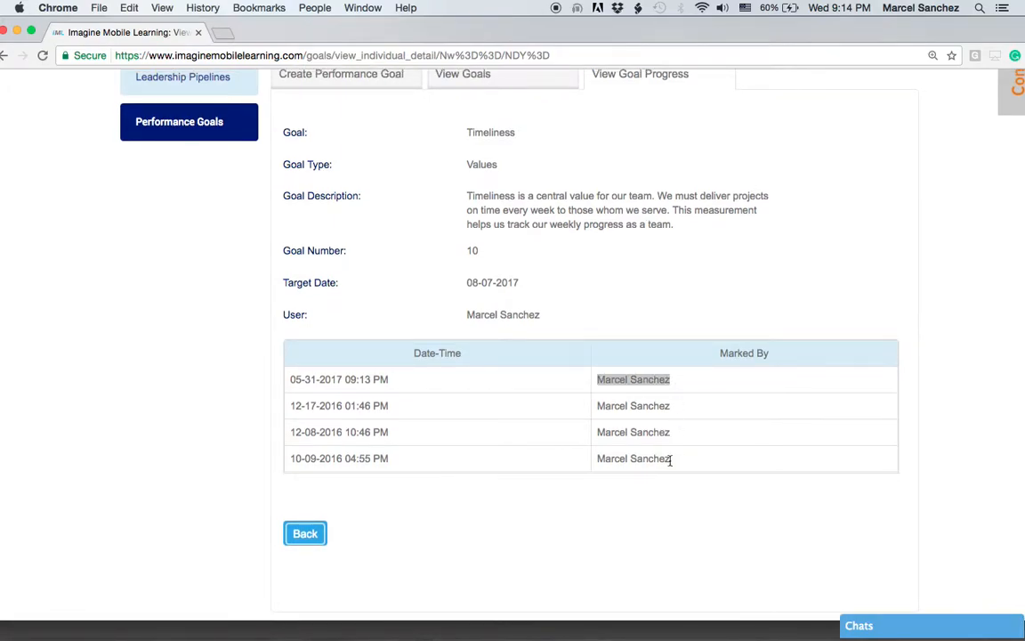
{"action": "left_click_drag", "start_coordinate": [598, 405], "coordinate": [672, 407]}
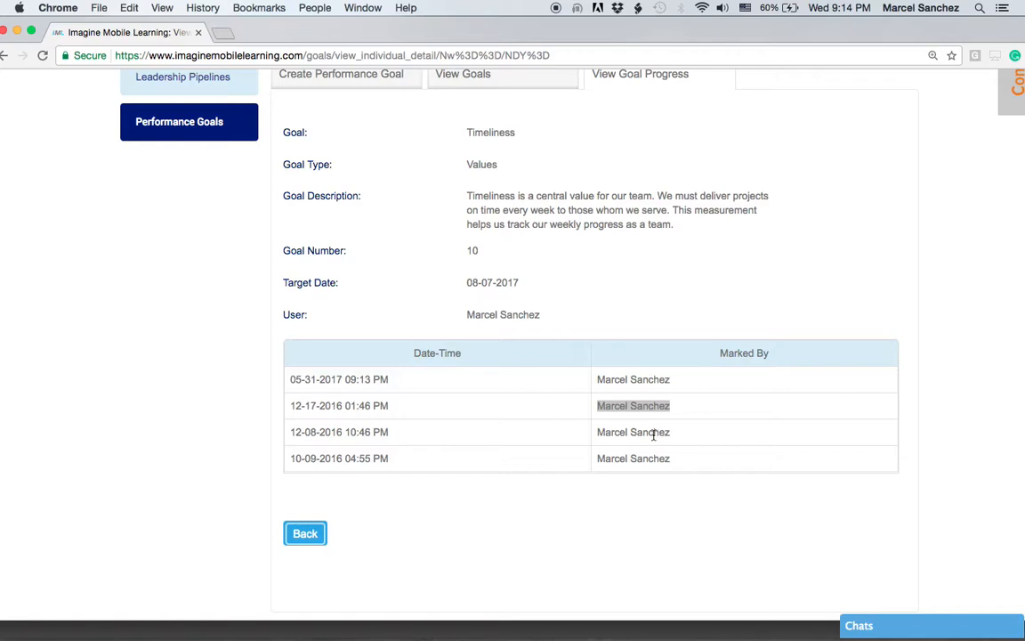
{"action": "scroll", "coordinate": [653, 434], "scroll_direction": "up", "scroll_amount": 2}
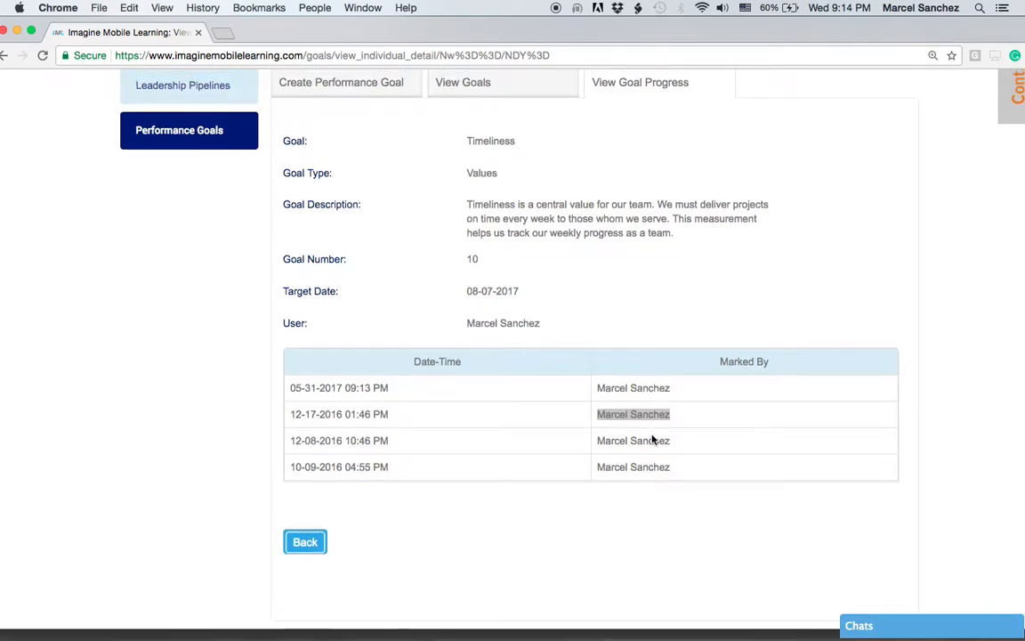
{"action": "scroll", "coordinate": [649, 436], "scroll_direction": "up", "scroll_amount": 4}
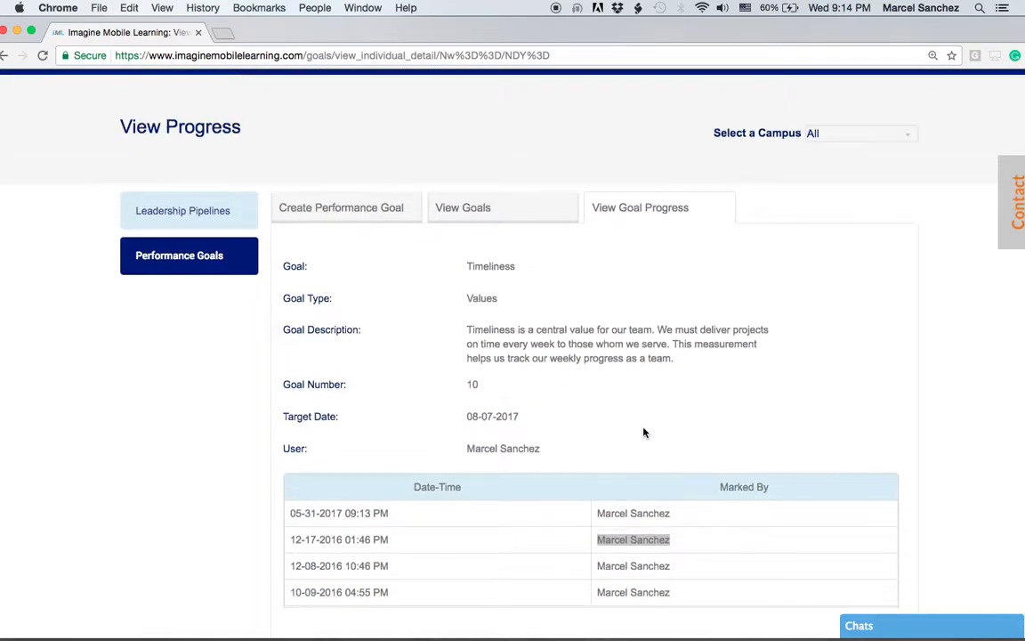
{"action": "left_click", "coordinate": [680, 462]}
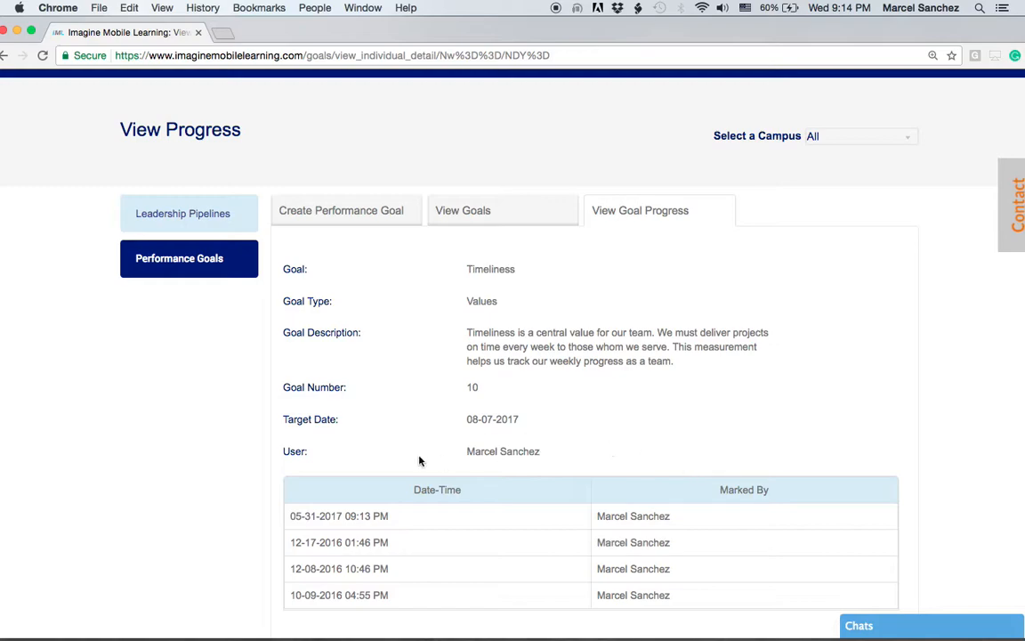
Return to the list of goals and look through the choices of the User search filter
{"action": "left_click", "coordinate": [464, 213]}
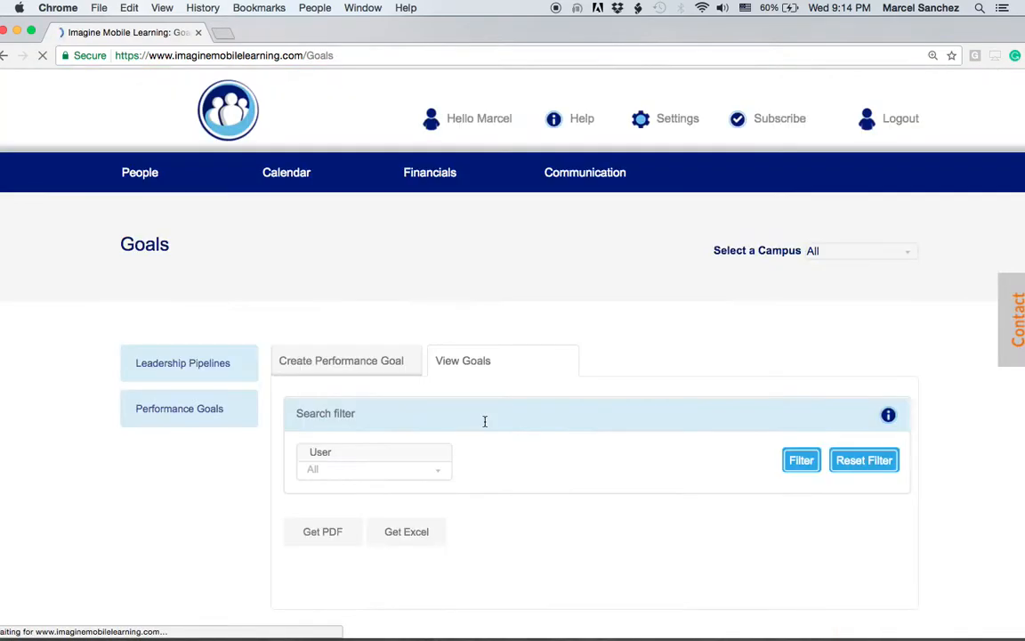
{"action": "scroll", "coordinate": [613, 525], "scroll_direction": "down", "scroll_amount": 3}
{"action": "scroll", "coordinate": [615, 522], "scroll_direction": "down", "scroll_amount": 2}
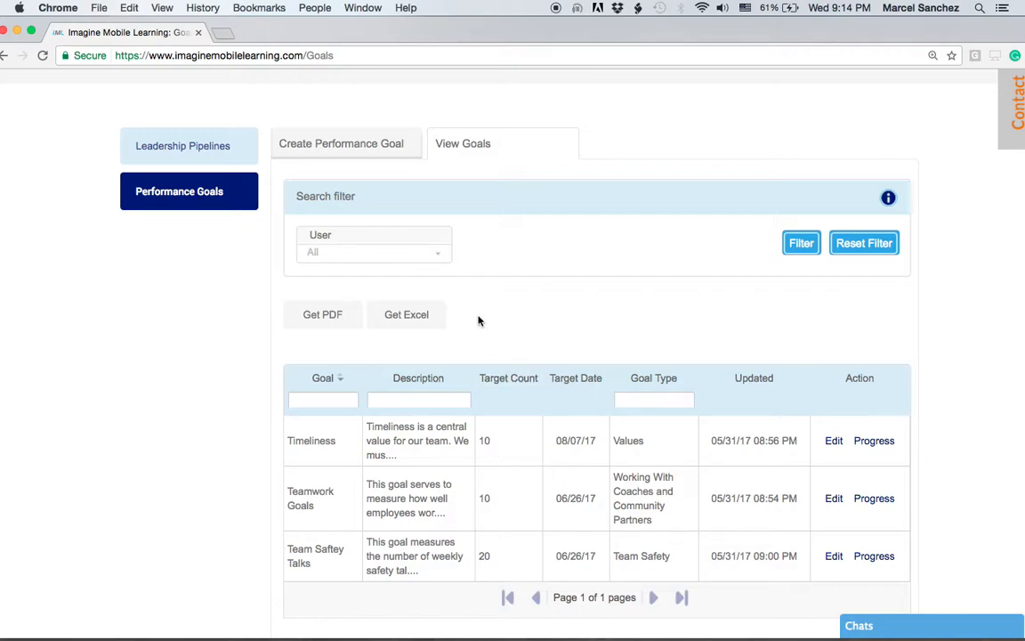
{"action": "left_click", "coordinate": [443, 256]}
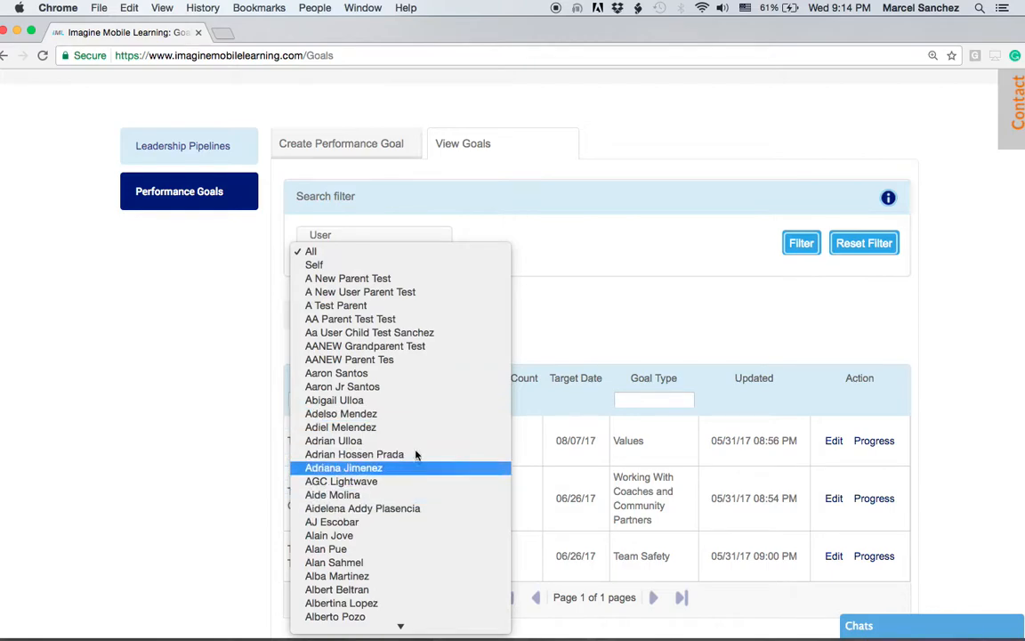
{"action": "left_click", "coordinate": [621, 293]}
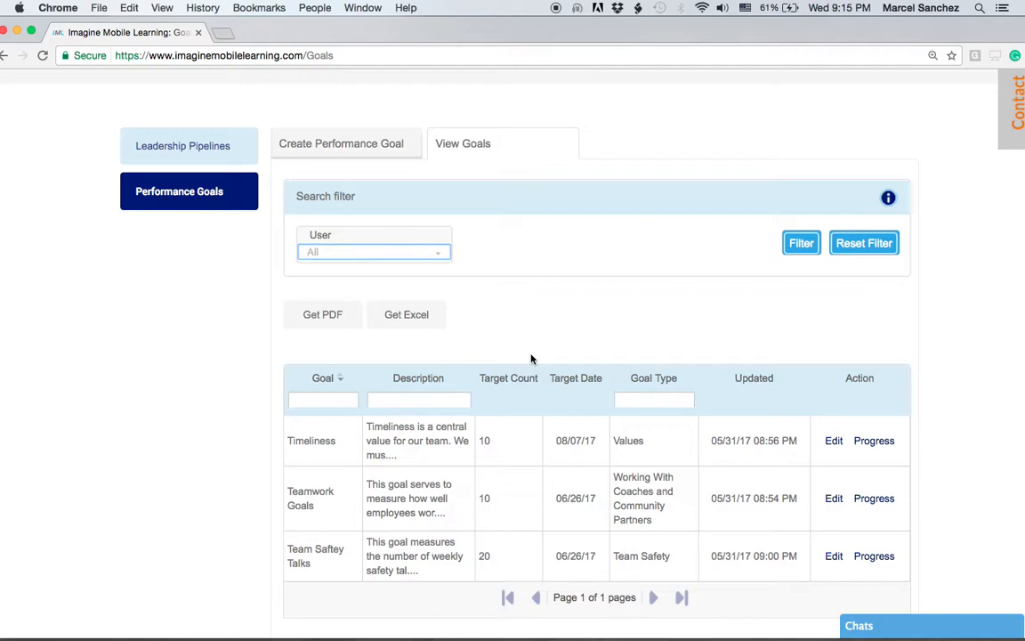
Try a test parent account as the User search filter and set the filter back to All
{"action": "left_click", "coordinate": [447, 256]}
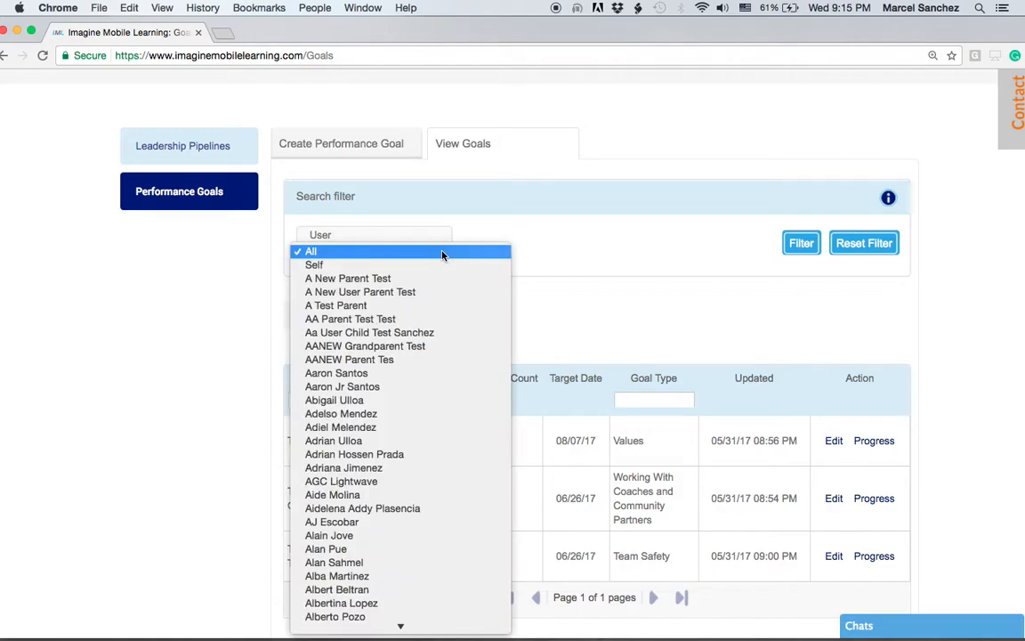
{"action": "left_click", "coordinate": [426, 321]}
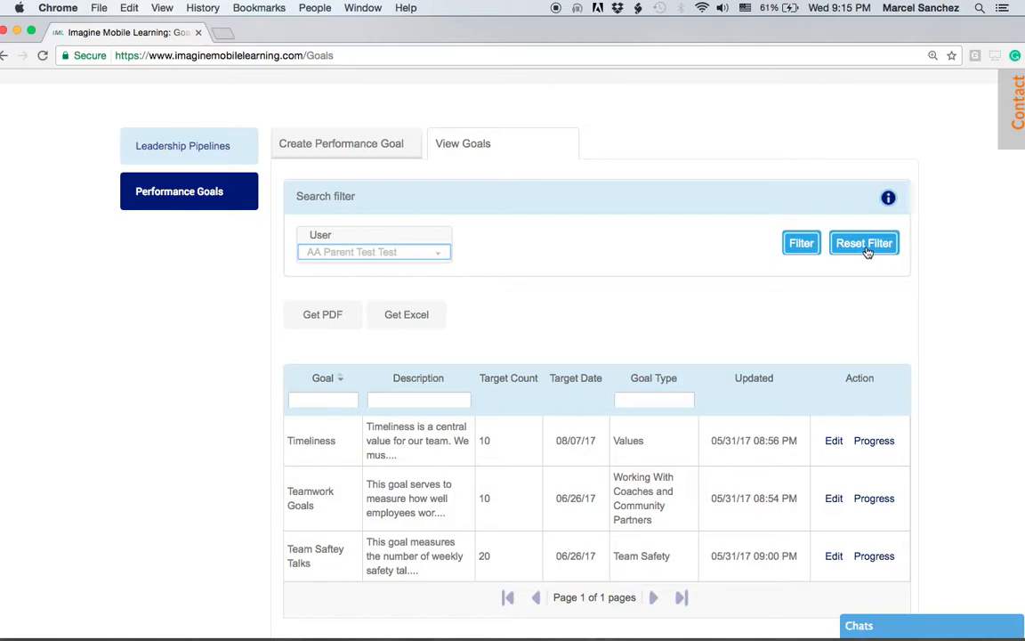
{"action": "left_click", "coordinate": [441, 256]}
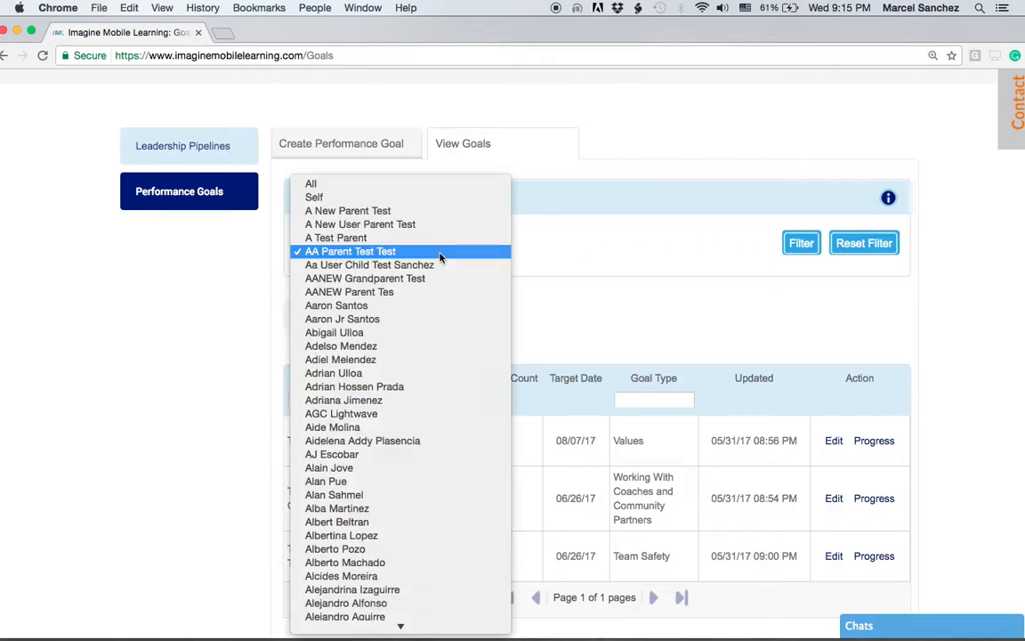
{"action": "left_click", "coordinate": [418, 184]}
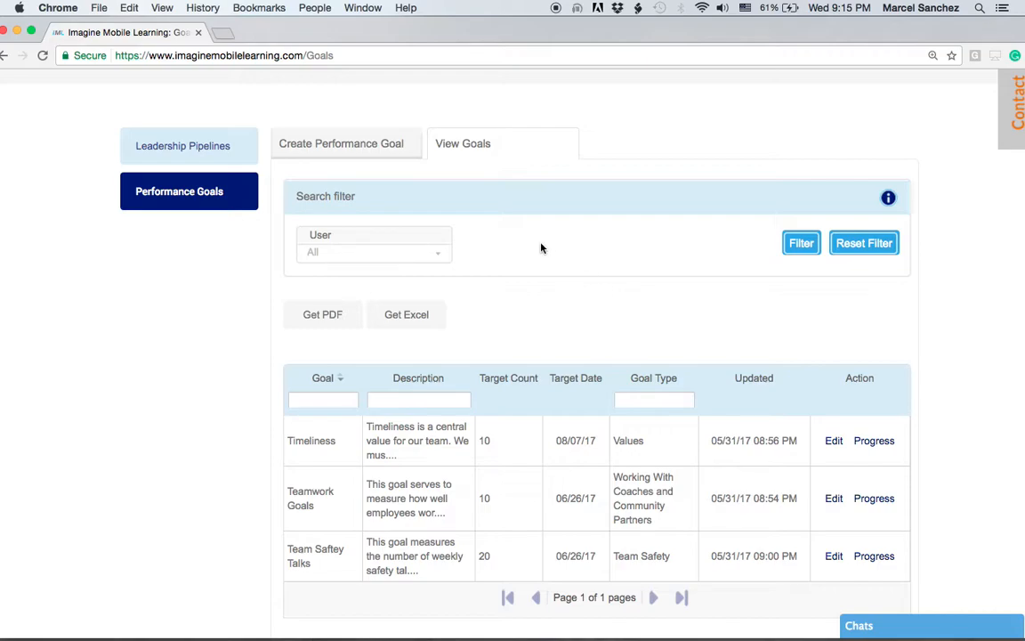
Start a new performance goal named "Records Distribution" with the goal type "Performance Tracking"
{"action": "left_click", "coordinate": [349, 150]}
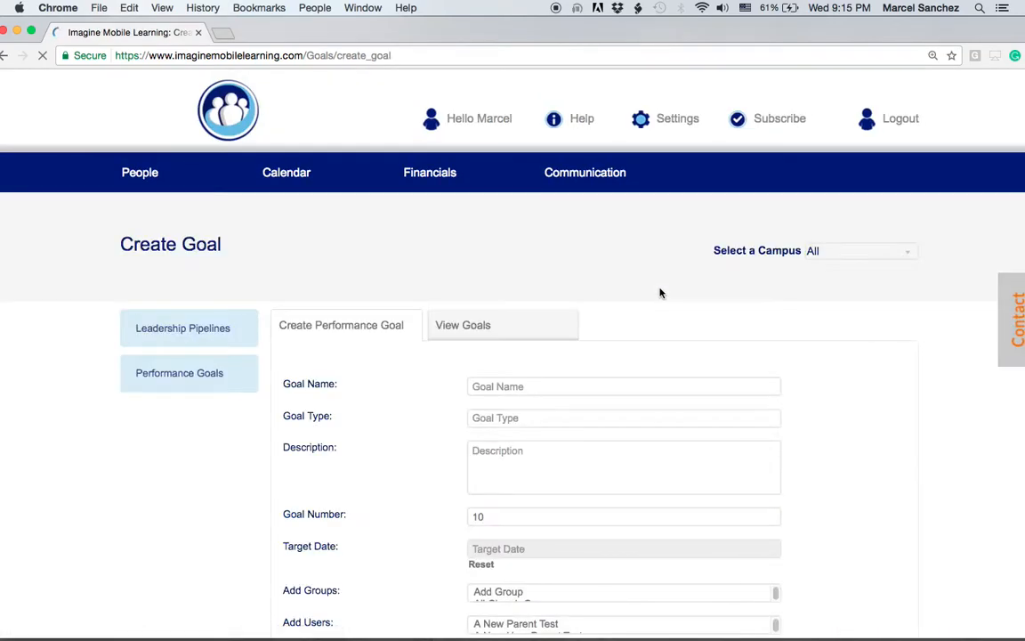
{"action": "scroll", "coordinate": [940, 411], "scroll_direction": "down", "scroll_amount": 5}
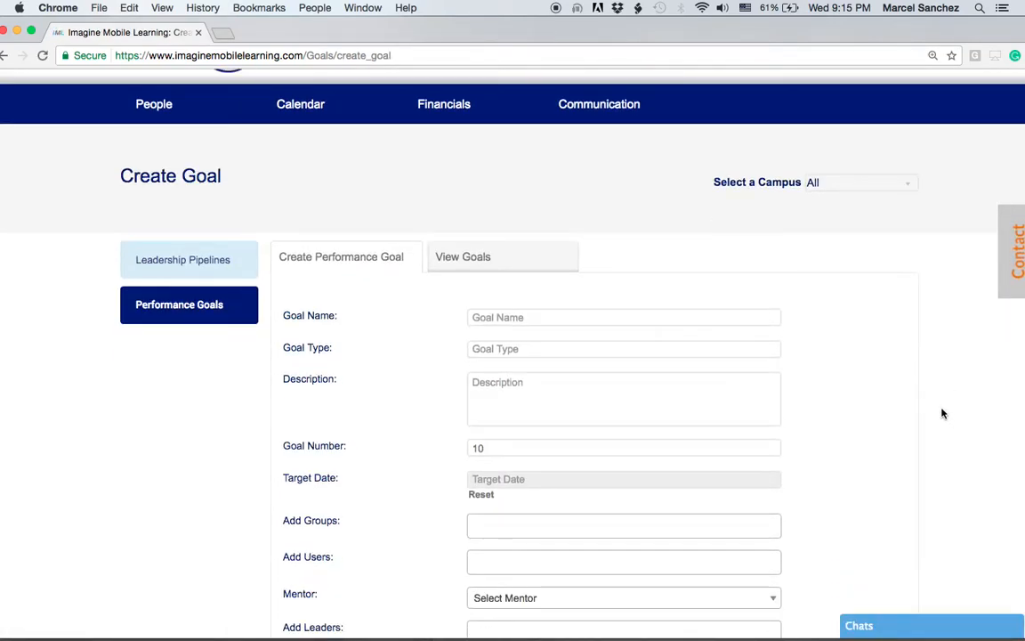
{"action": "left_click", "coordinate": [515, 176]}
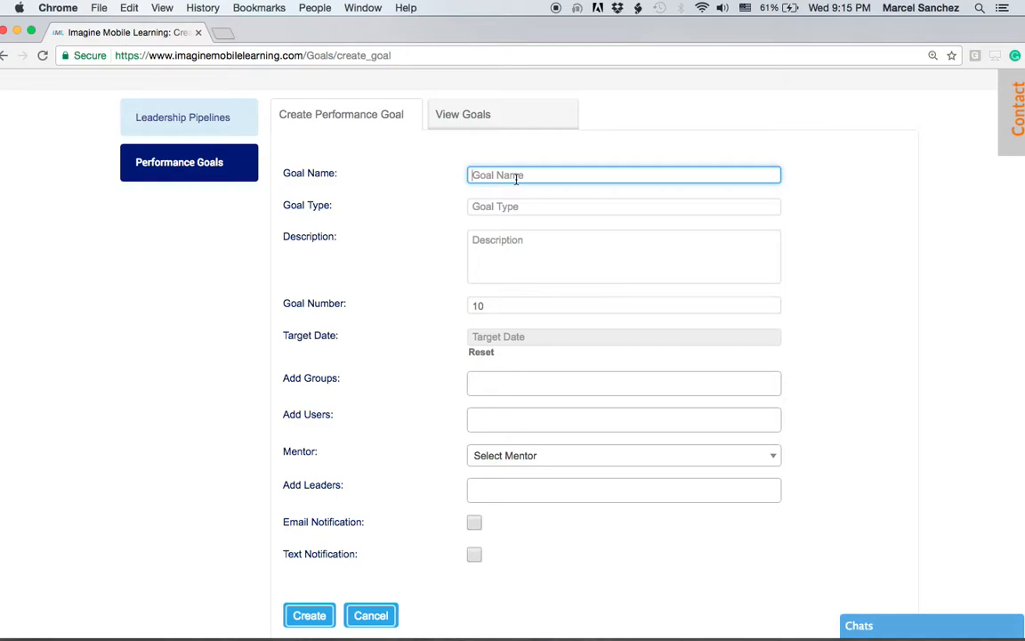
{"action": "type", "text": "Records Distribution"}
{"action": "left_click", "coordinate": [540, 204]}
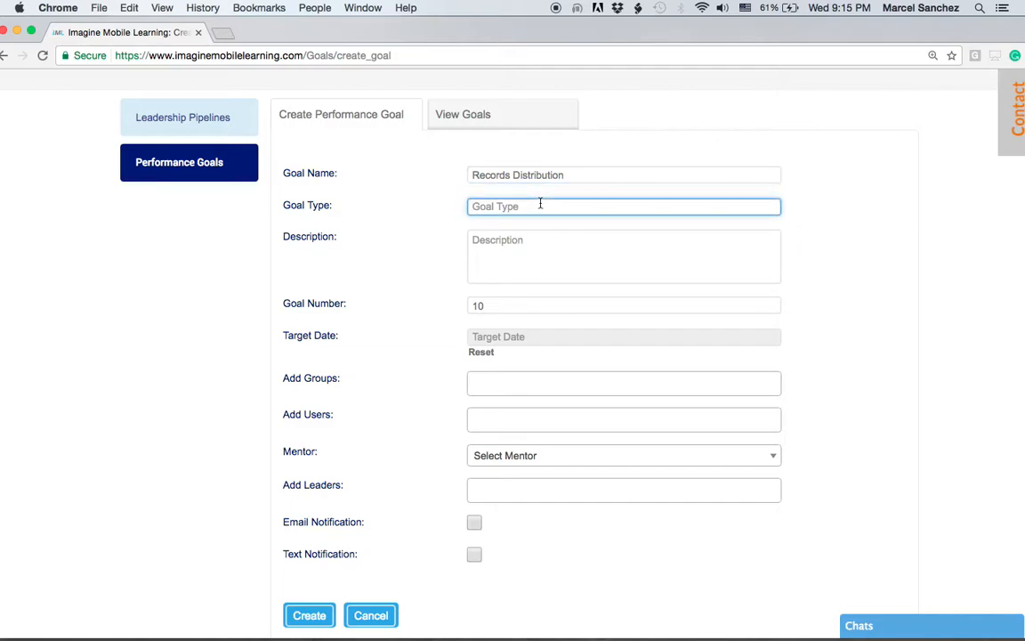
{"action": "type", "text": "Performance Tracking"}
Describe the goal as "This goal measures the weekly performance for records distribution within the private sector."
{"action": "left_click", "coordinate": [531, 259]}
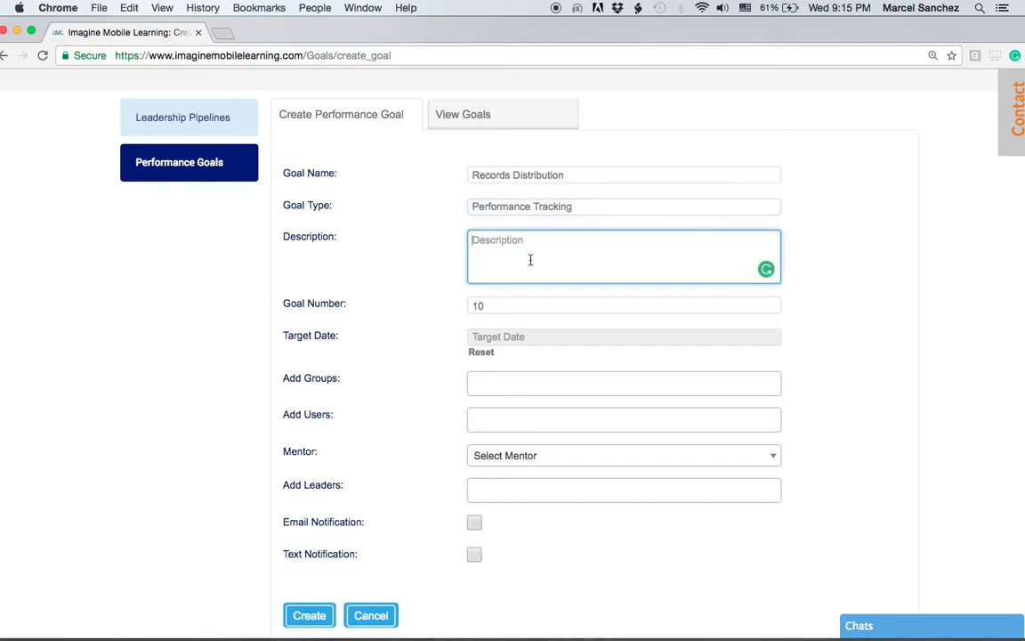
{"action": "type", "text": "This goal measures the weekl"}
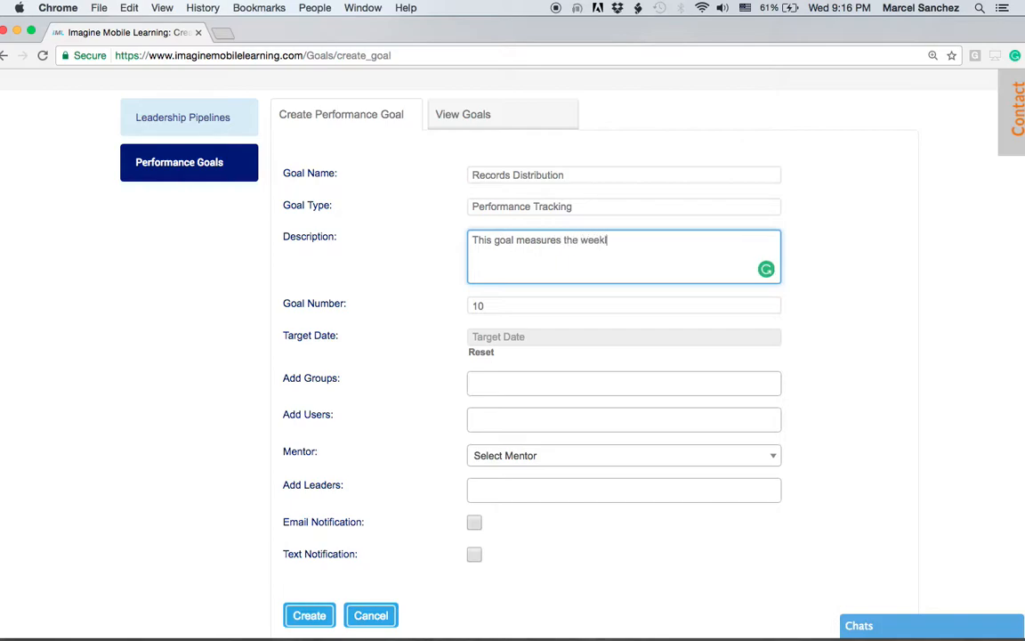
{"action": "type", "text": "y performance for recor"}
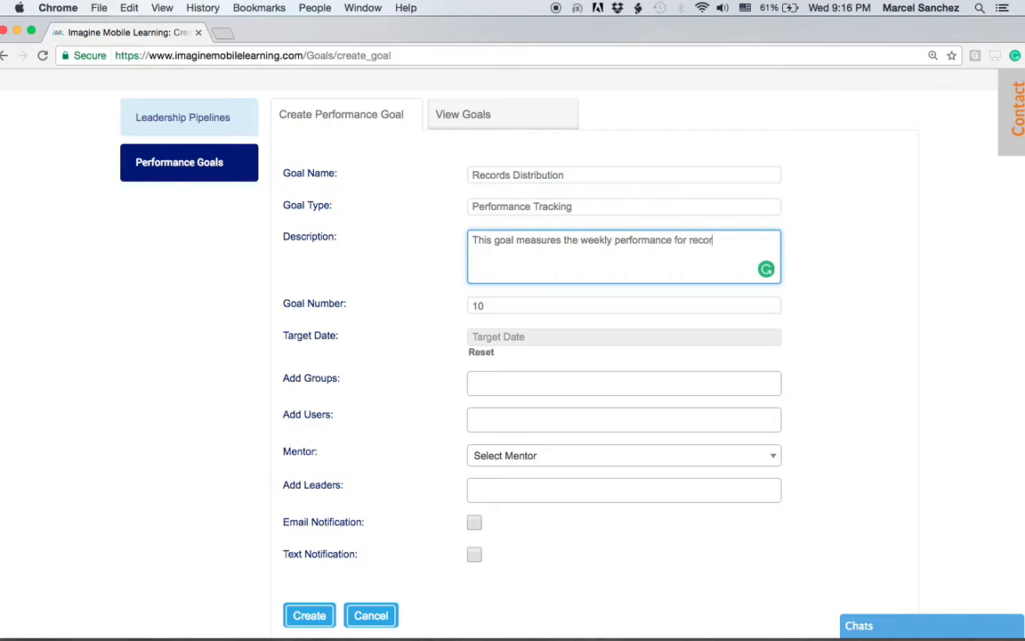
{"action": "type", "text": "ds distribution within the"}
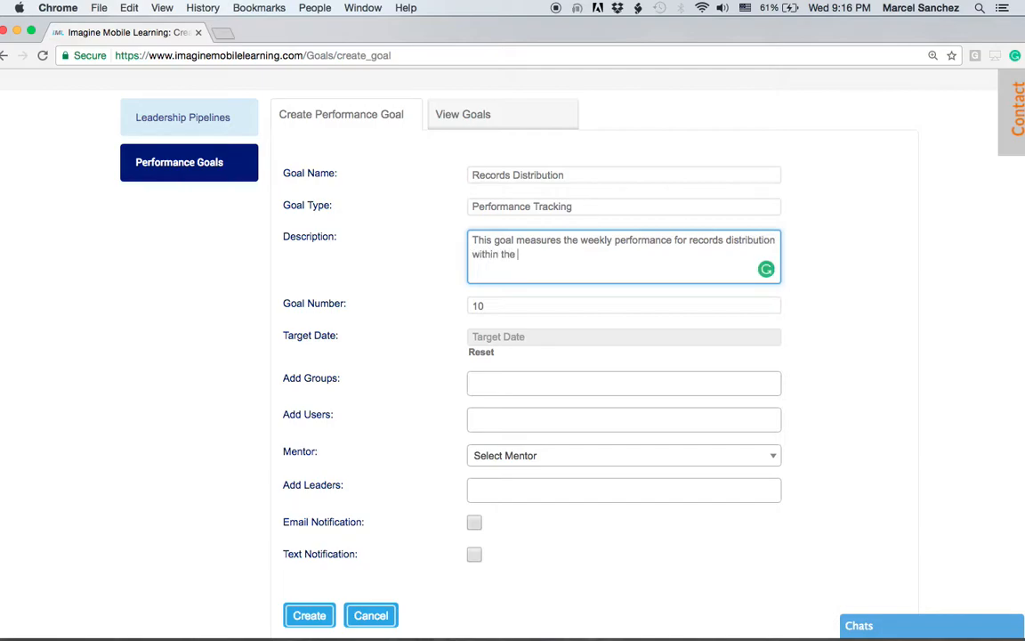
{"action": "type", "text": " private sector."}
Set the goal number to 5 and the target date to 06-02-2017
{"action": "left_click", "coordinate": [505, 307]}
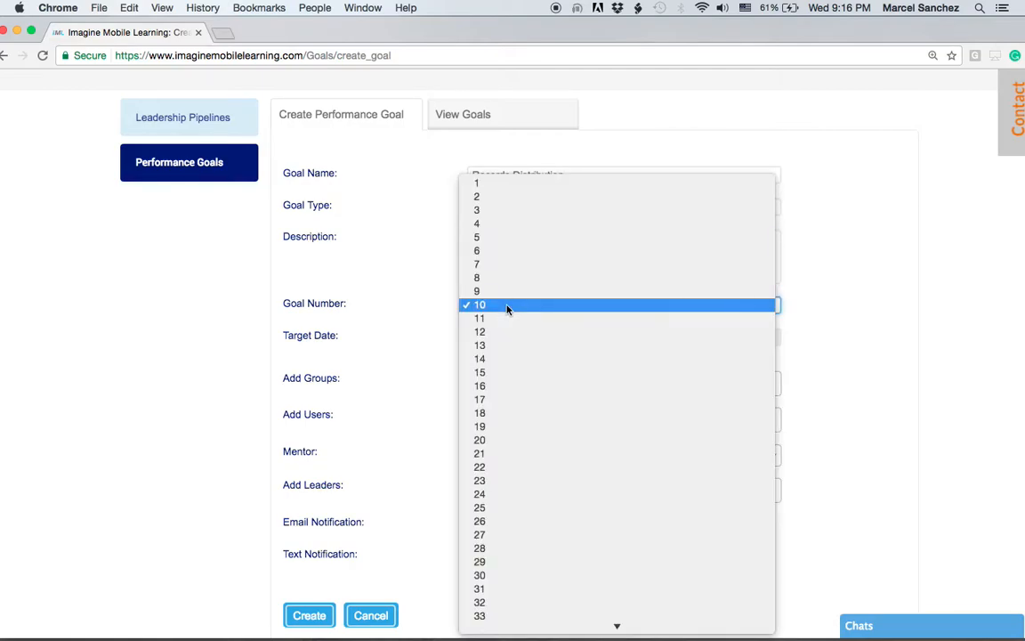
{"action": "left_click", "coordinate": [492, 265]}
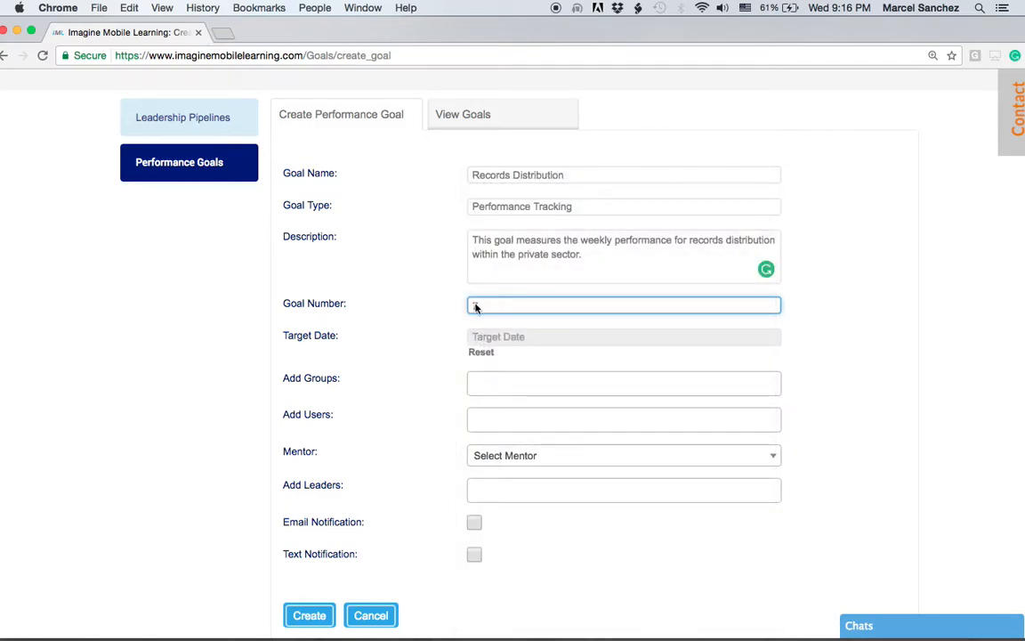
{"action": "left_click", "coordinate": [476, 304]}
{"action": "left_click", "coordinate": [479, 296]}
{"action": "left_click", "coordinate": [490, 338]}
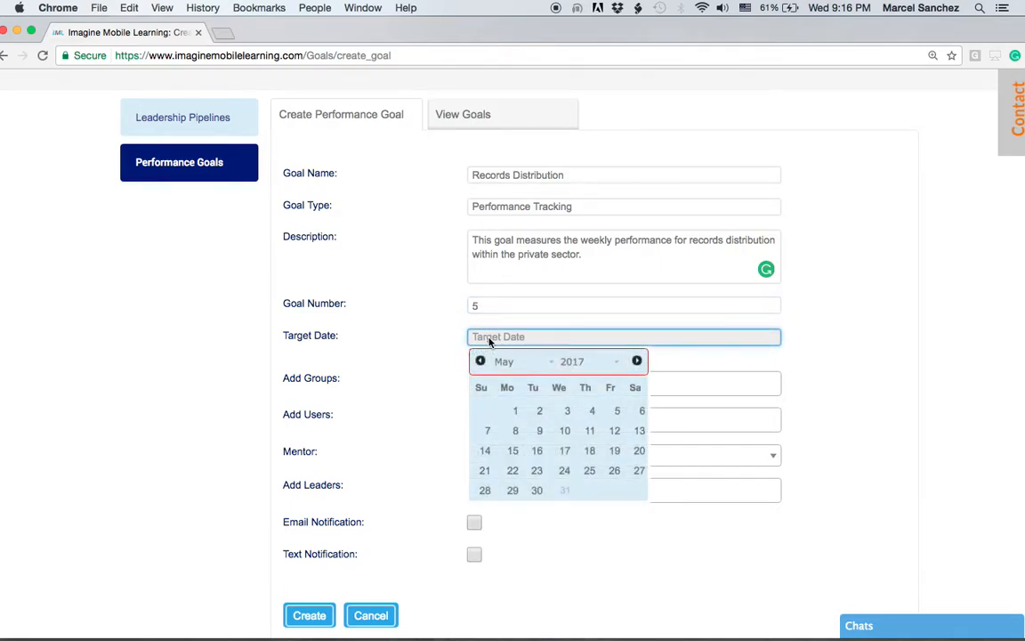
{"action": "left_click", "coordinate": [637, 361]}
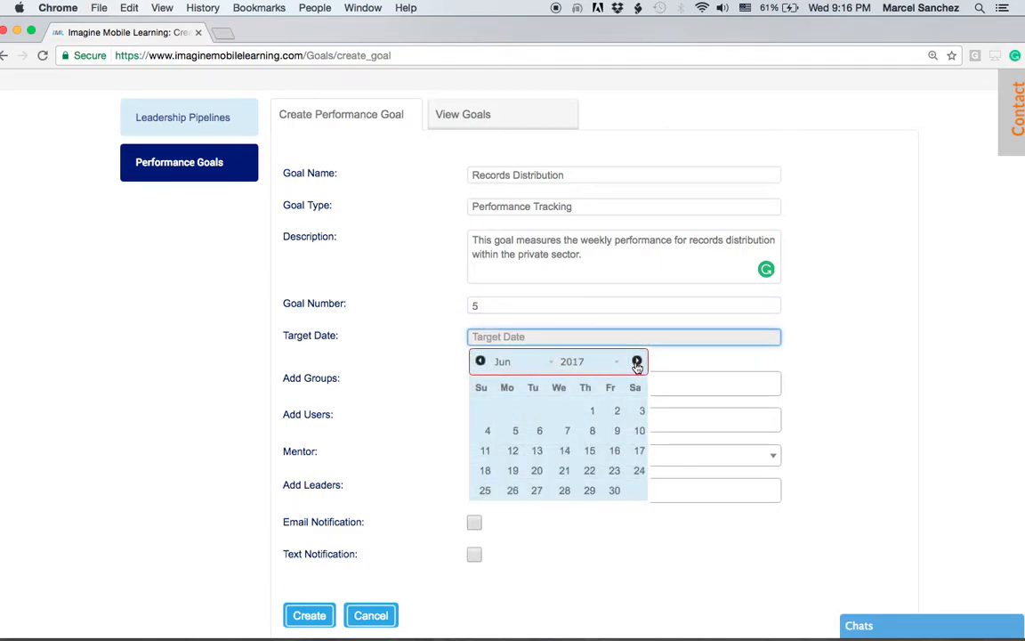
{"action": "left_click", "coordinate": [618, 412]}
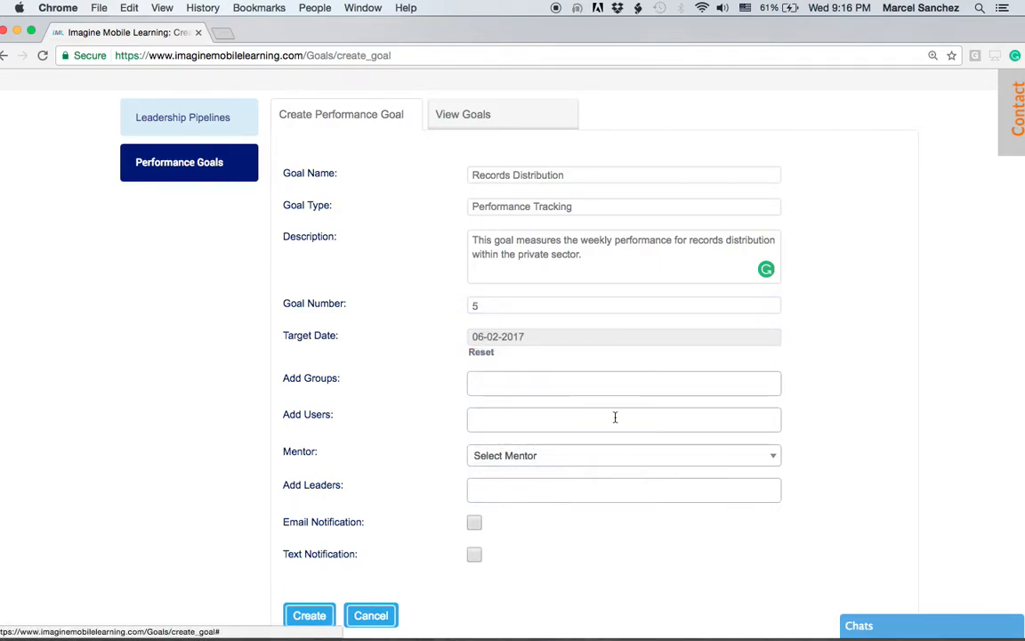
Add the Finance Team group to the goal
{"action": "left_click", "coordinate": [519, 385]}
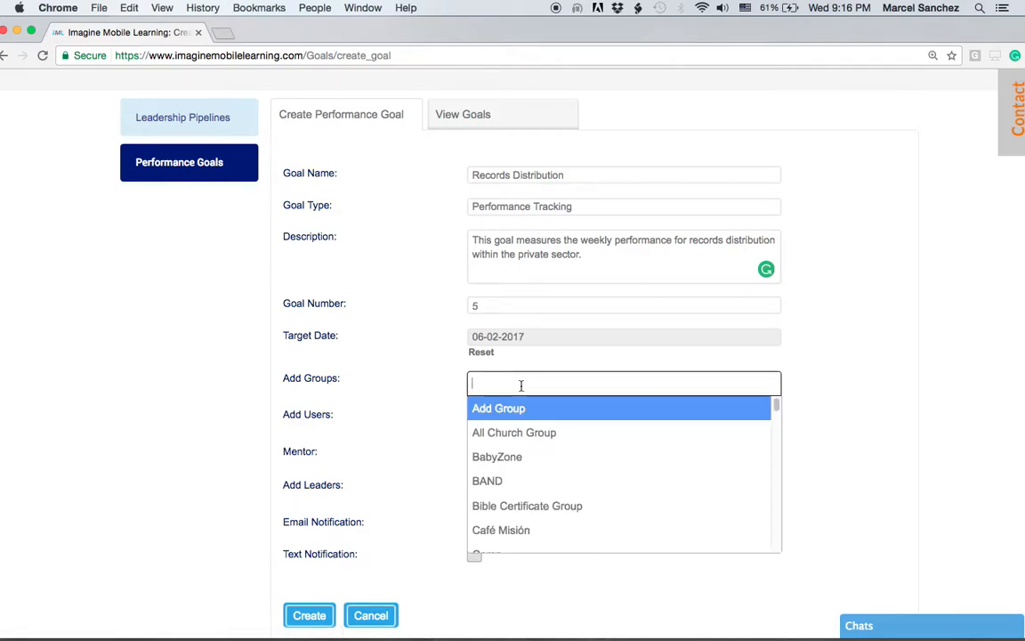
{"action": "scroll", "coordinate": [523, 389], "scroll_direction": "down", "scroll_amount": 5}
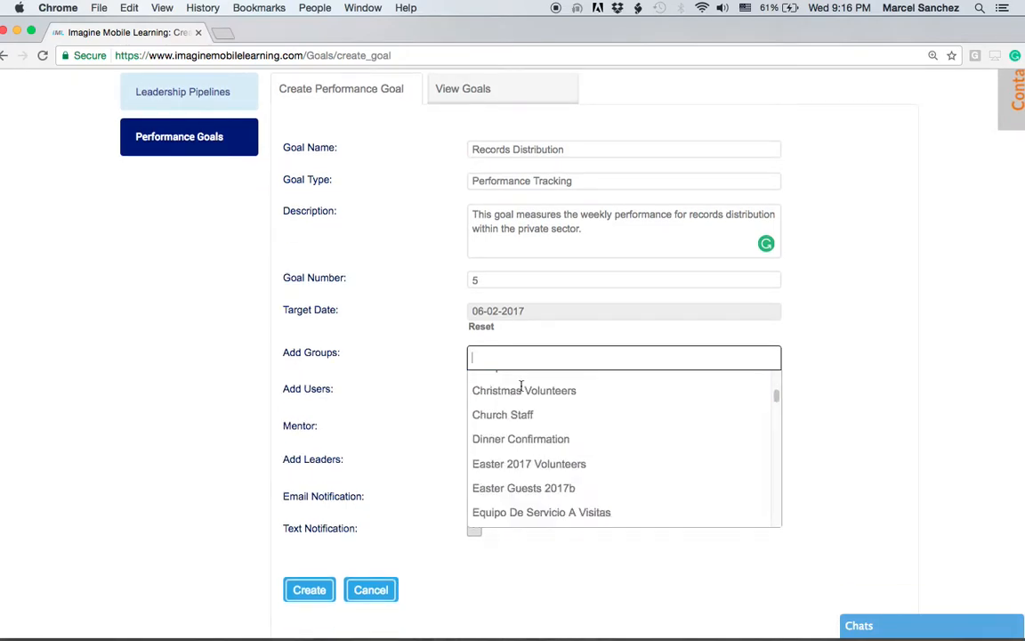
{"action": "scroll", "coordinate": [522, 392], "scroll_direction": "down", "scroll_amount": 2}
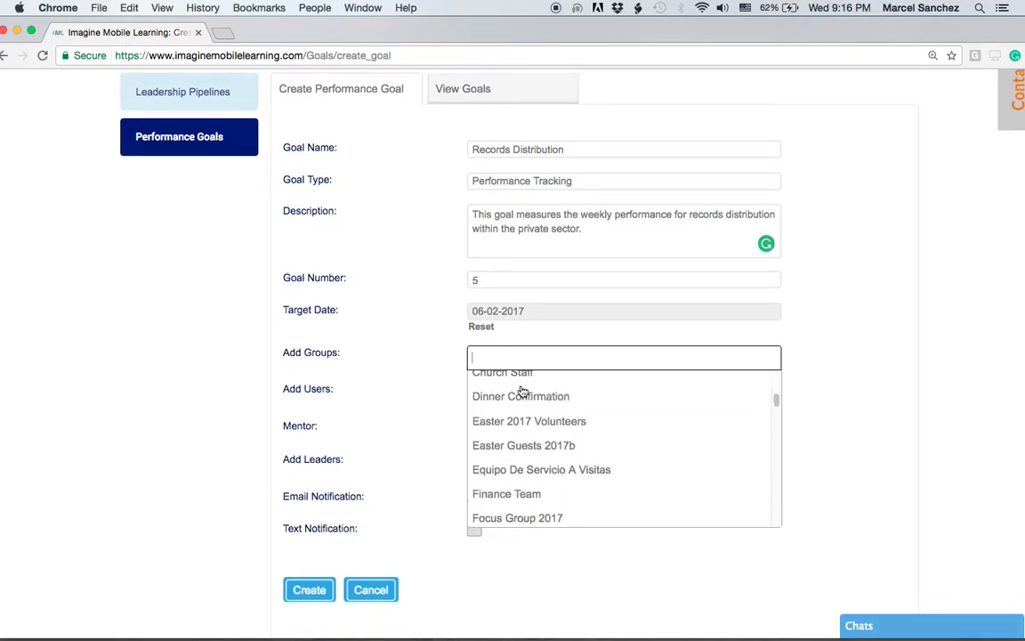
{"action": "left_click", "coordinate": [525, 493]}
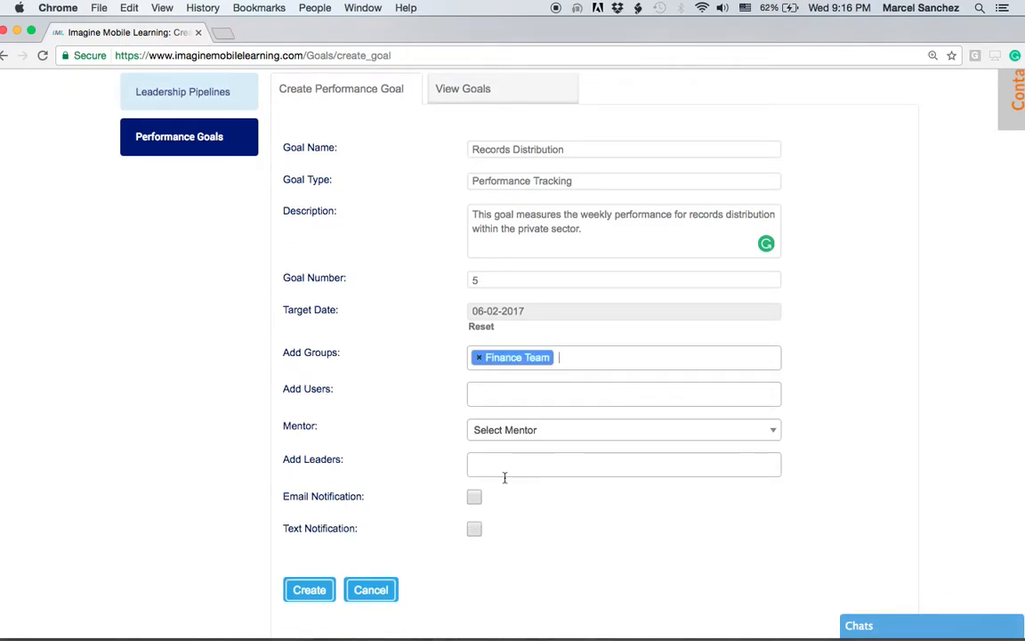
Find the employee by first name and add that person as the goal's user
{"action": "left_click", "coordinate": [504, 395]}
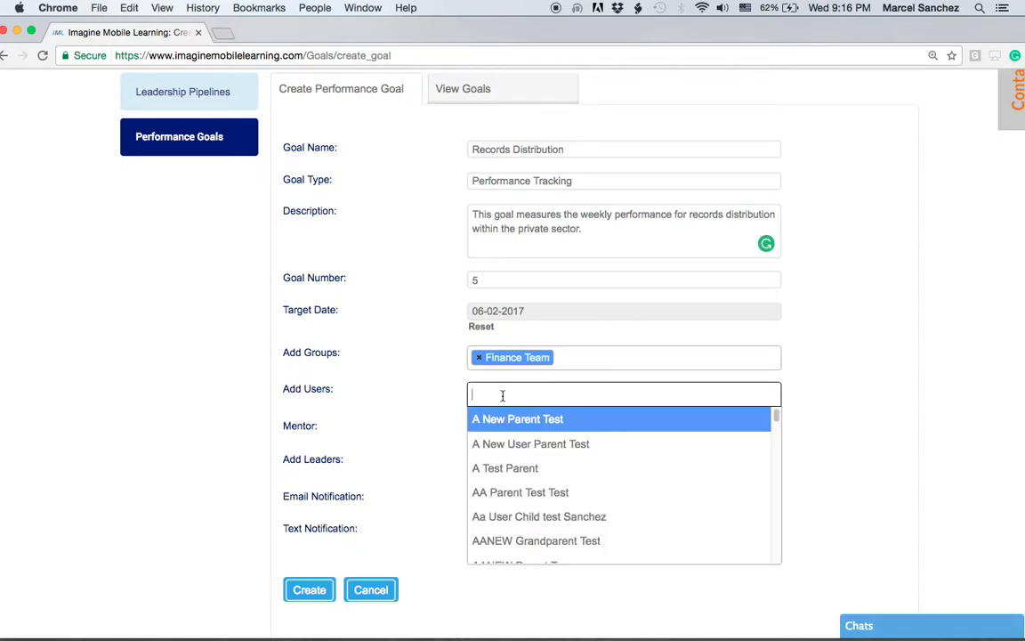
{"action": "type", "text": "marcel"}
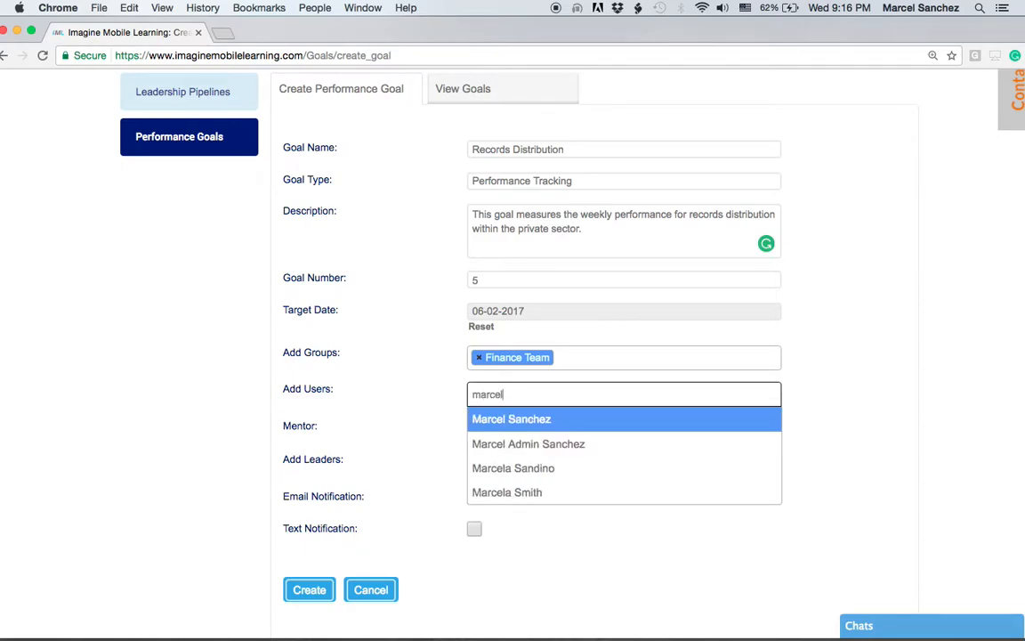
{"action": "key", "text": "Return"}
{"action": "key", "text": "Tab"}
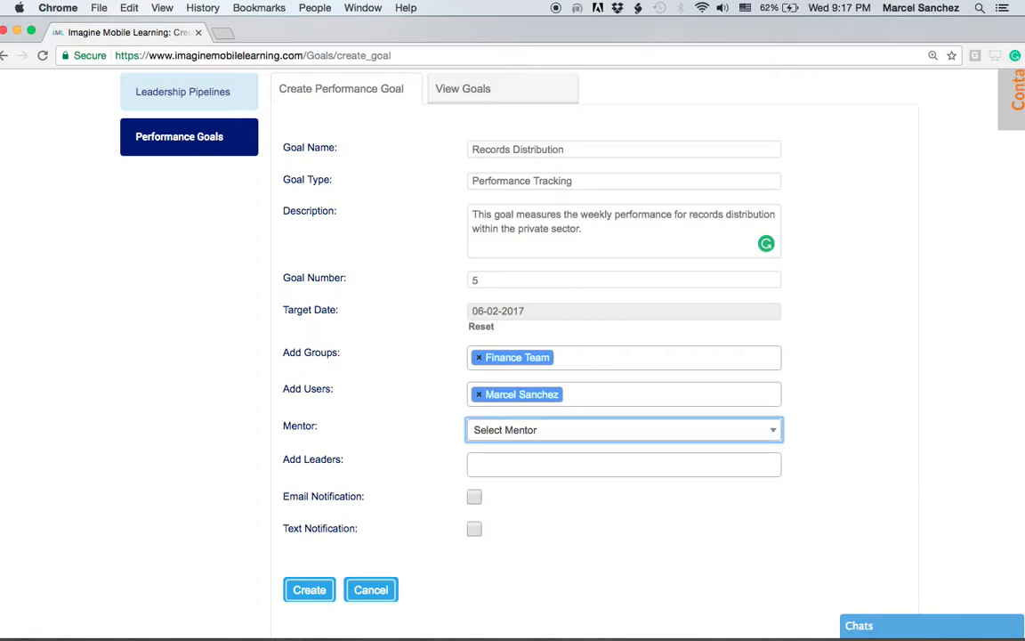
Remove the Finance Team group from the goal so it is assigned only to the individual user
{"action": "left_click", "coordinate": [592, 356]}
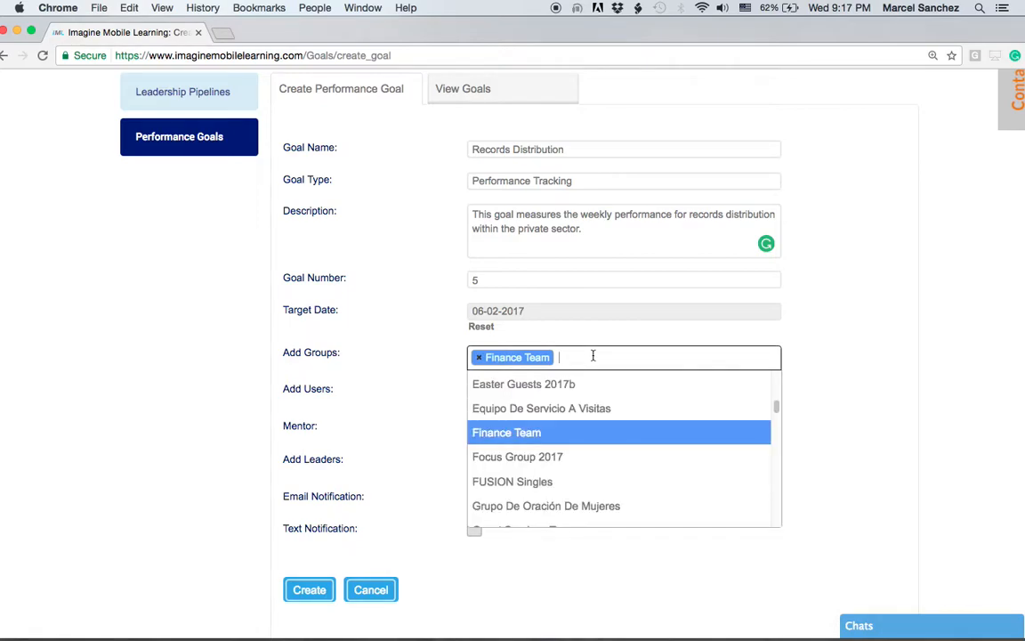
{"action": "key", "text": "BackSpace"}
{"action": "left_click", "coordinate": [442, 348]}
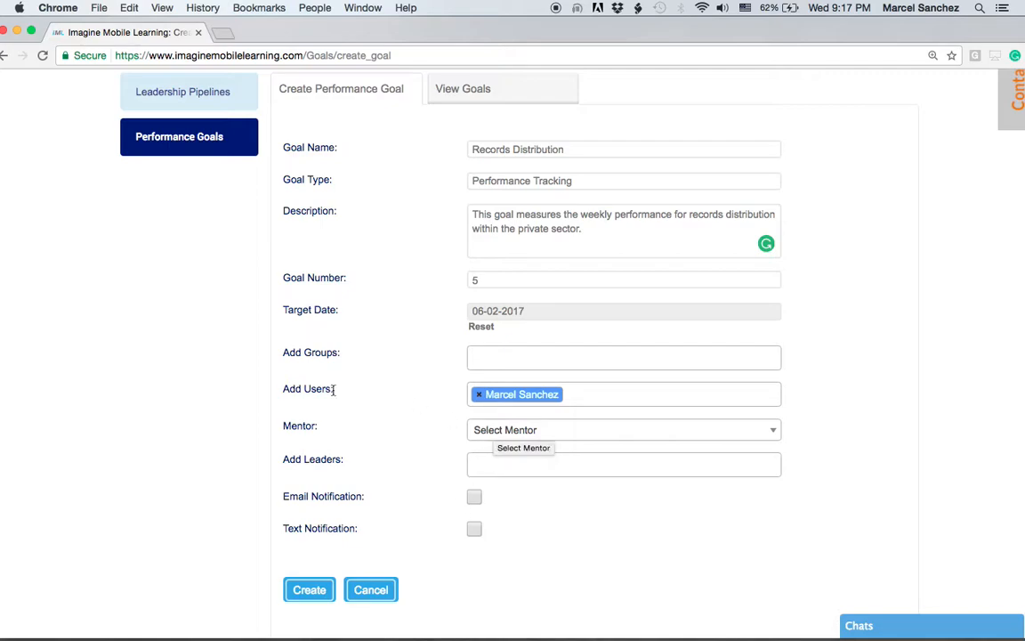
{"action": "left_click_drag", "start_coordinate": [285, 390], "coordinate": [337, 388]}
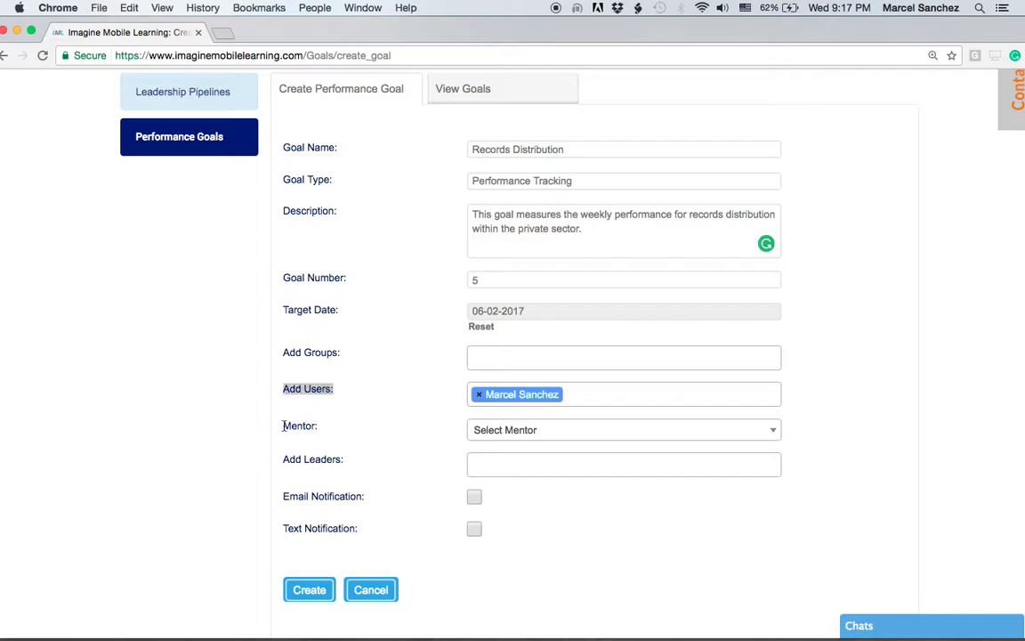
Find the mentor by first name and assign that person as the goal's mentor
{"action": "left_click", "coordinate": [504, 431]}
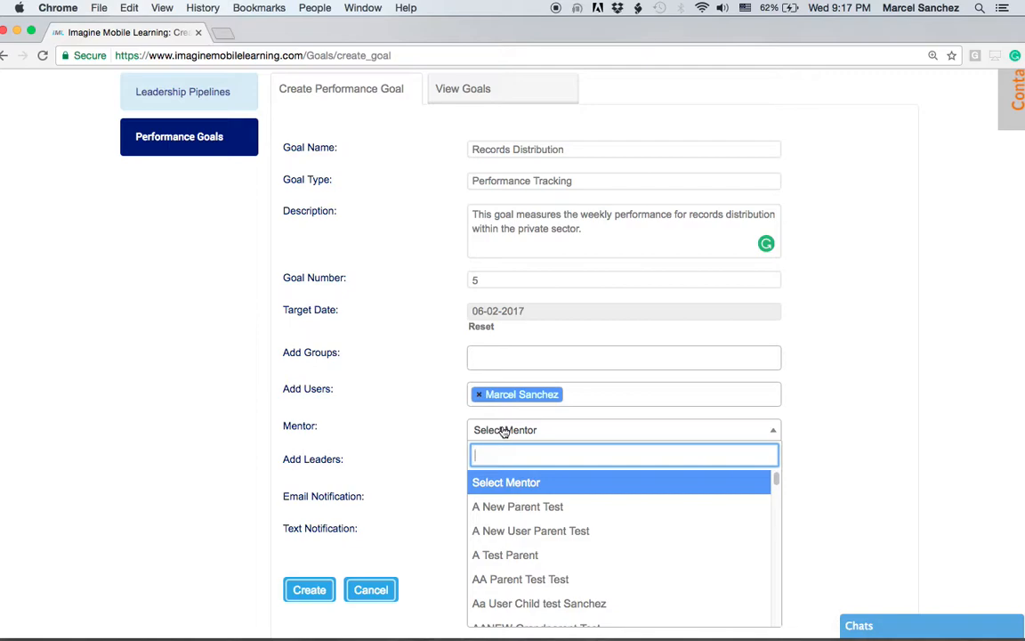
{"action": "type", "text": "yami"}
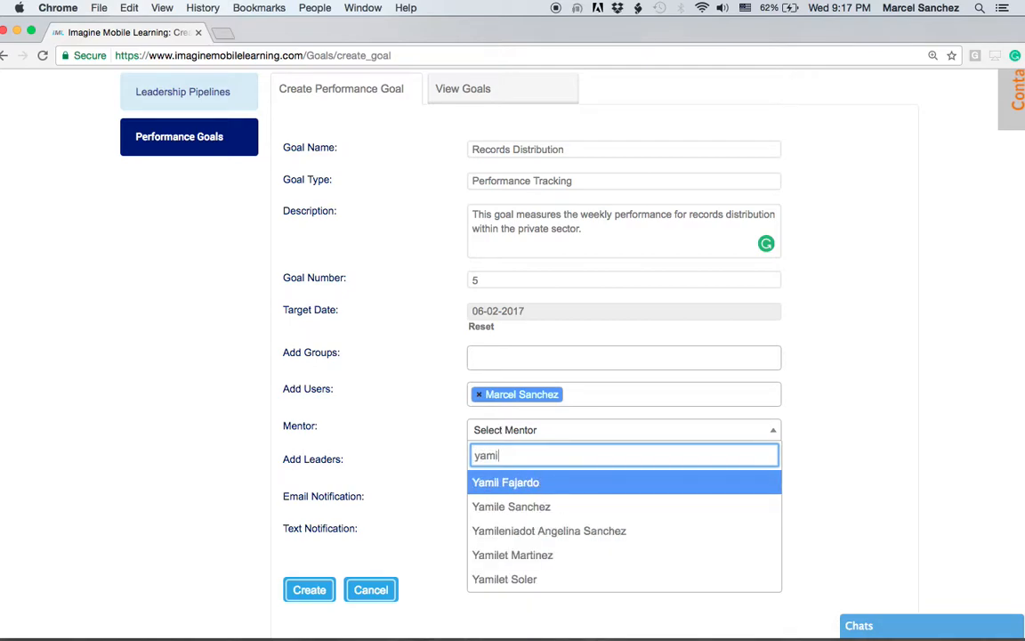
{"action": "key", "text": "Down"}
{"action": "key", "text": "Return"}
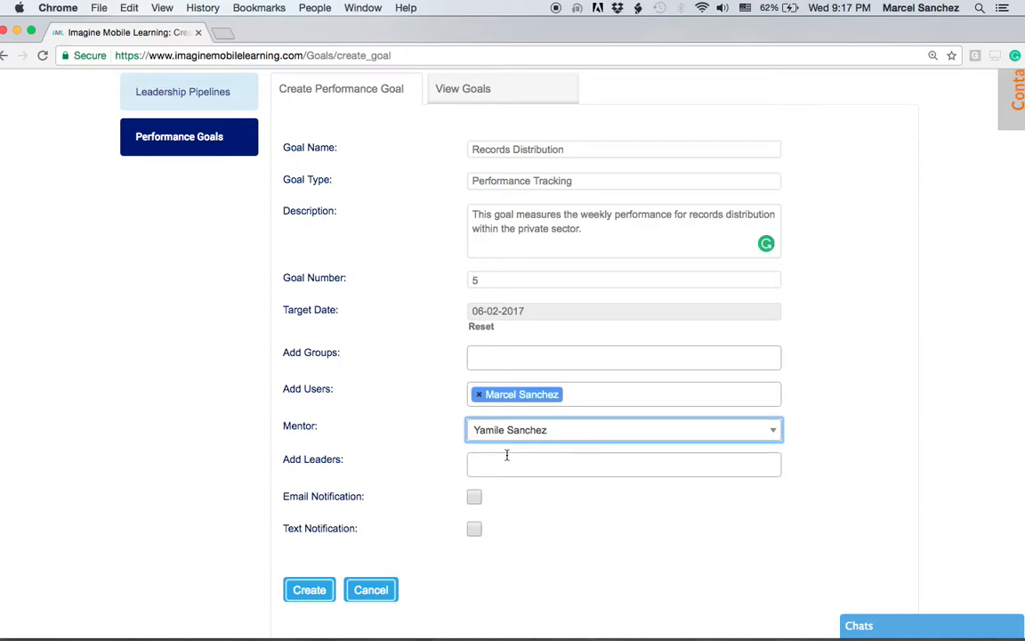
Add the same person who is the goal's user as its leader
{"action": "left_click", "coordinate": [569, 466]}
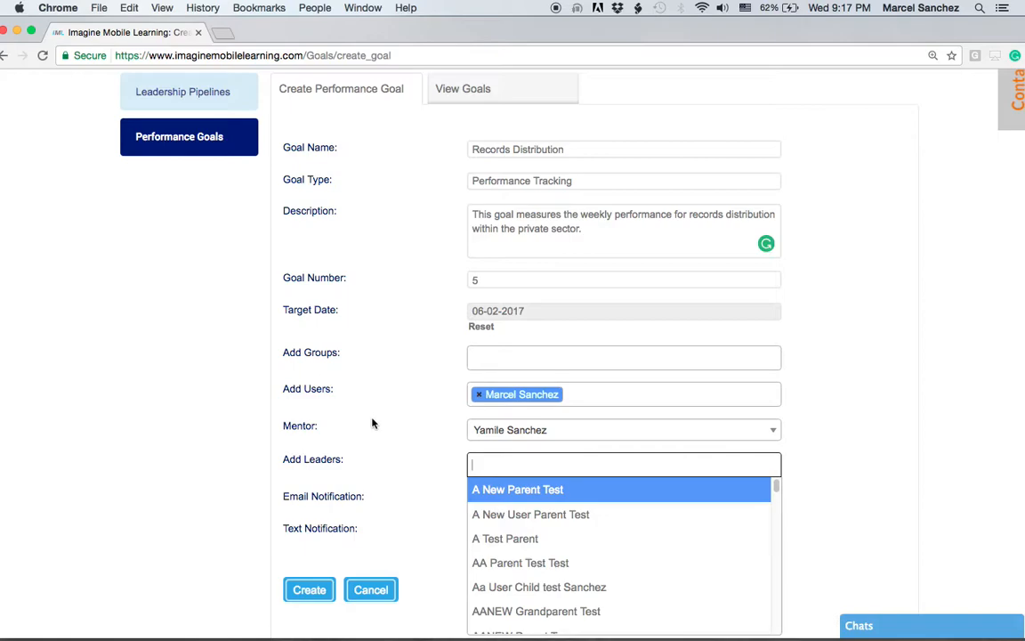
{"action": "type", "text": "marcel"}
{"action": "key", "text": "Return"}
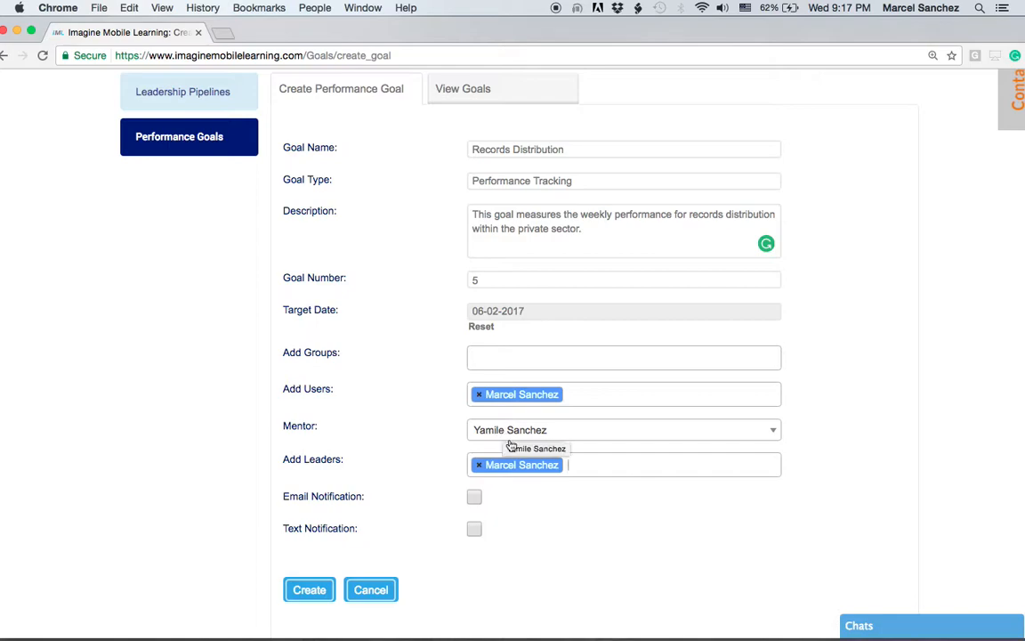
Enable email notification, leave text notification off, and create the Records Distribution goal
{"action": "left_click", "coordinate": [476, 499]}
{"action": "left_click", "coordinate": [474, 530]}
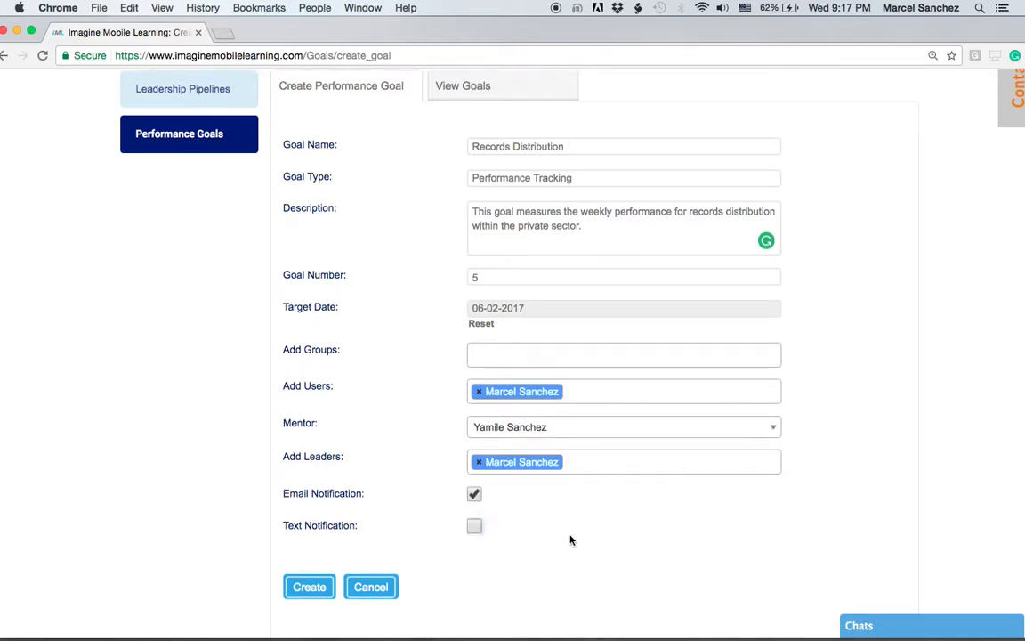
{"action": "scroll", "coordinate": [570, 540], "scroll_direction": "down", "scroll_amount": 1}
{"action": "left_click", "coordinate": [307, 580]}
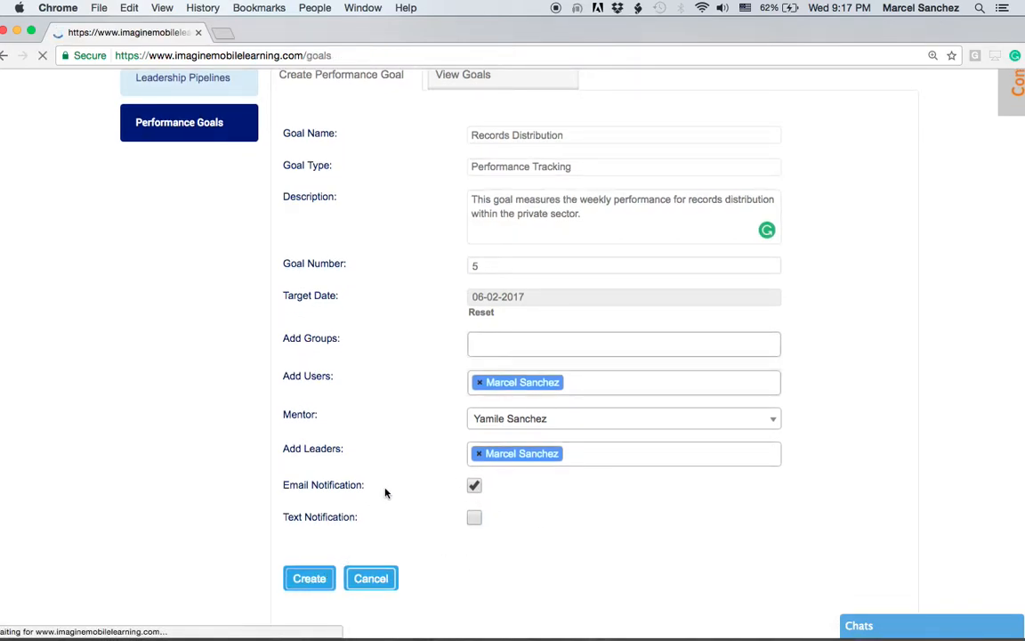
Find the new Records Distribution goal in the goals list and open its progress page
{"action": "scroll", "coordinate": [670, 521], "scroll_direction": "down", "scroll_amount": 1}
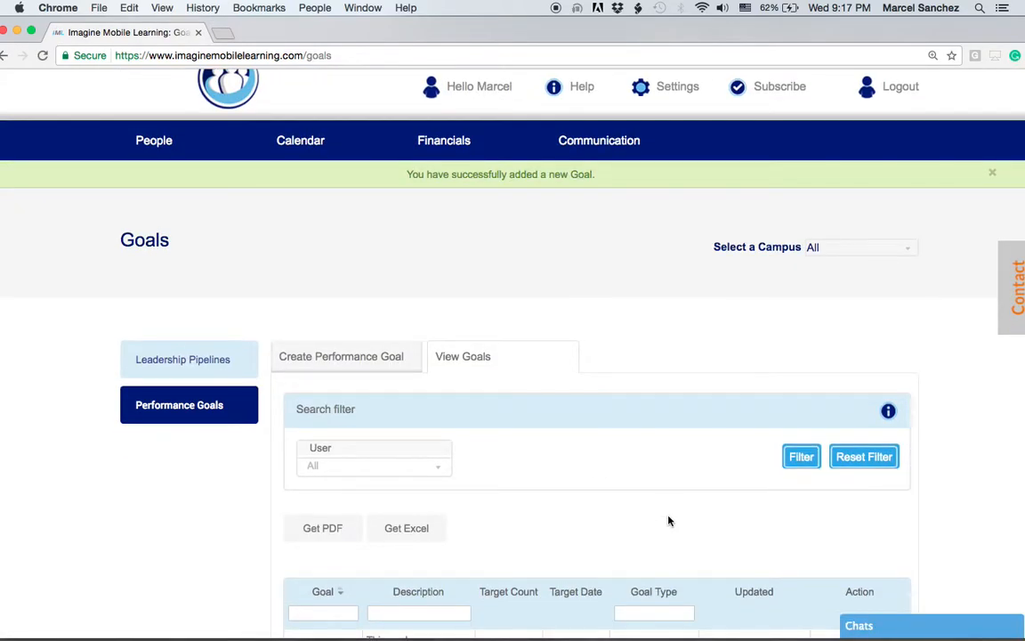
{"action": "scroll", "coordinate": [588, 433], "scroll_direction": "down", "scroll_amount": 8}
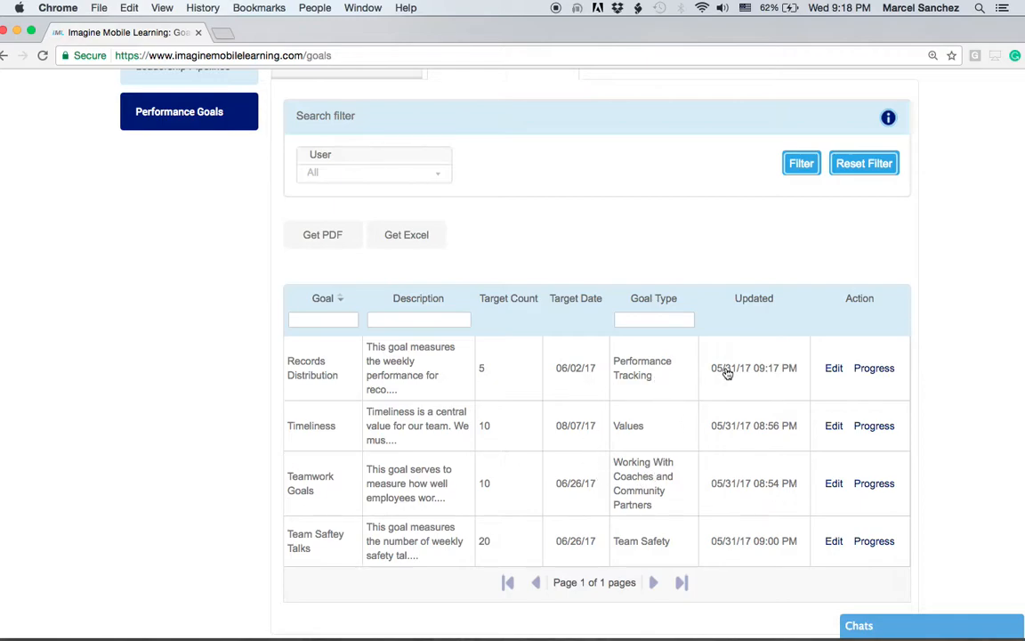
{"action": "left_click", "coordinate": [872, 369]}
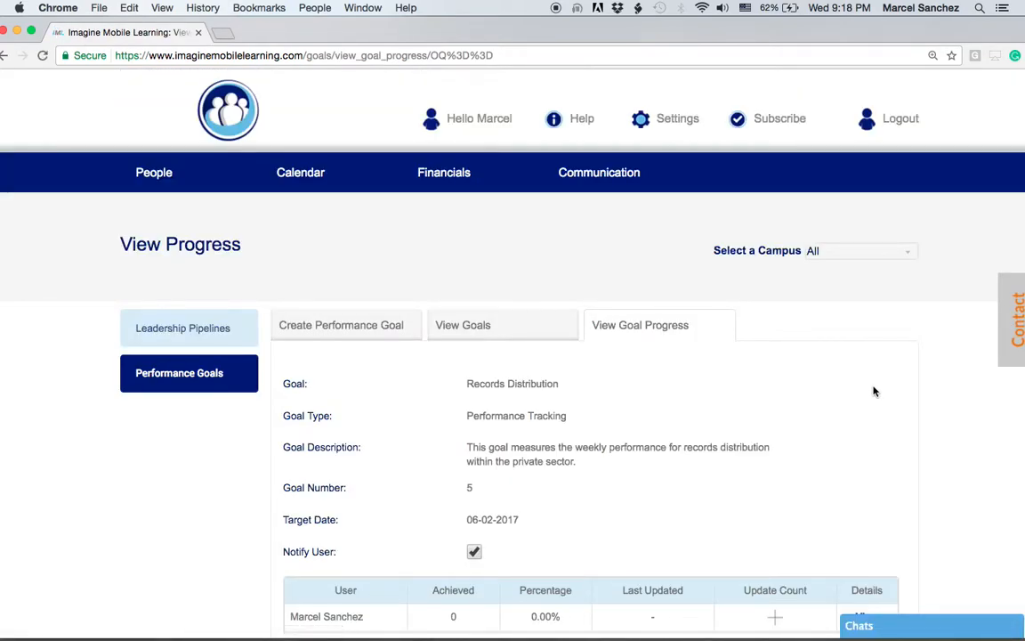
{"action": "scroll", "coordinate": [877, 411], "scroll_direction": "down", "scroll_amount": 3}
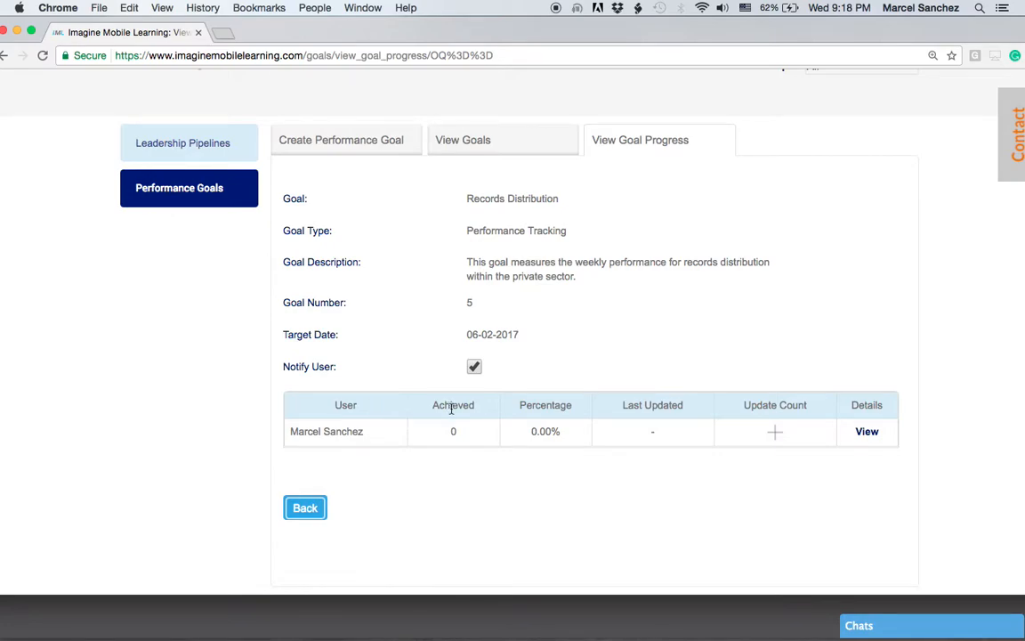
Raise the user's achieved count for Records Distribution to 4 and toggle the Notify User option
{"action": "left_click", "coordinate": [775, 434]}
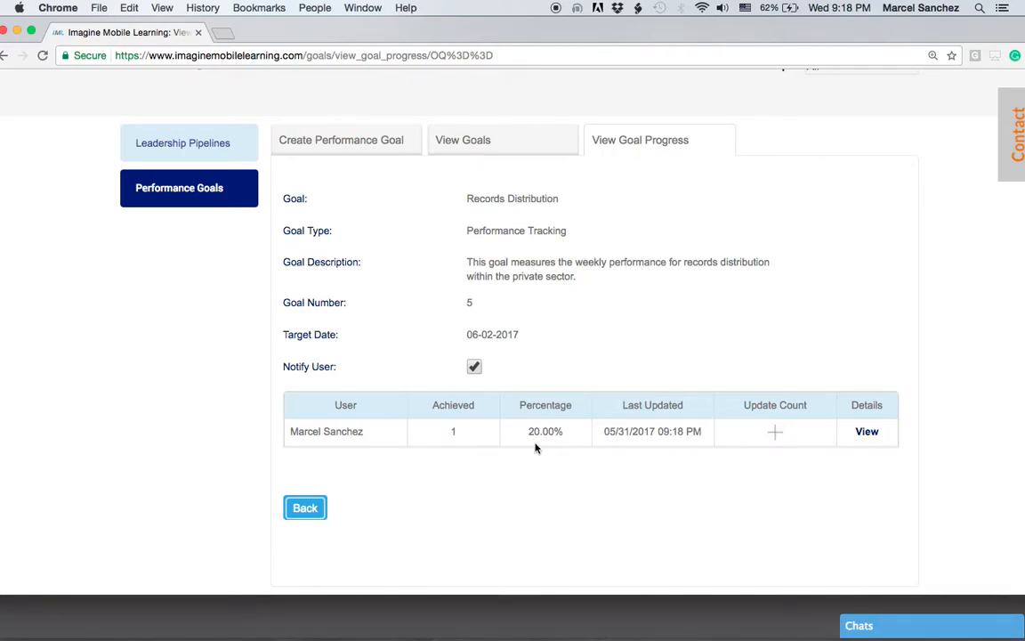
{"action": "left_click", "coordinate": [776, 435]}
{"action": "left_click", "coordinate": [776, 436]}
{"action": "left_click", "coordinate": [474, 368]}
Open the user's individual details for Records Distribution and examine when and by whom each update was marked
{"action": "left_click", "coordinate": [867, 433]}
{"action": "scroll", "coordinate": [879, 434], "scroll_direction": "down", "scroll_amount": 5}
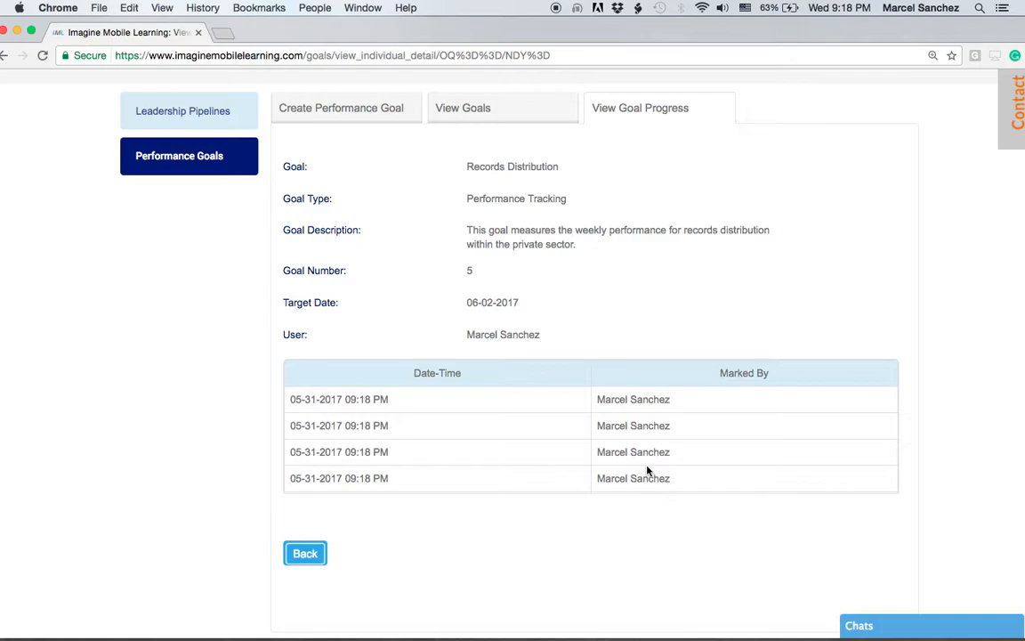
{"action": "scroll", "coordinate": [647, 477], "scroll_direction": "up", "scroll_amount": 1}
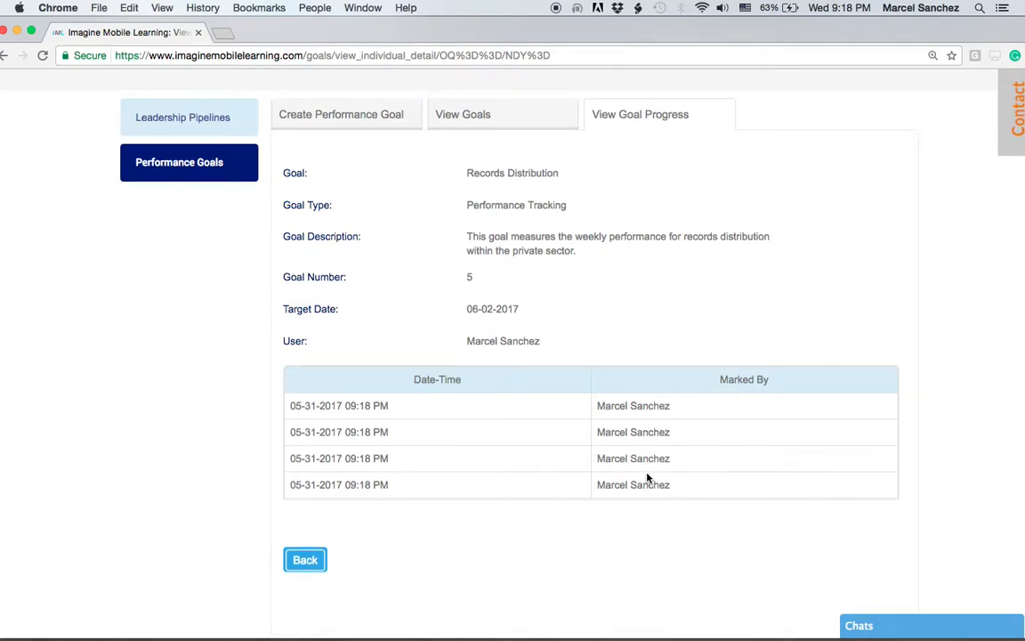
{"action": "scroll", "coordinate": [645, 474], "scroll_direction": "up", "scroll_amount": 5}
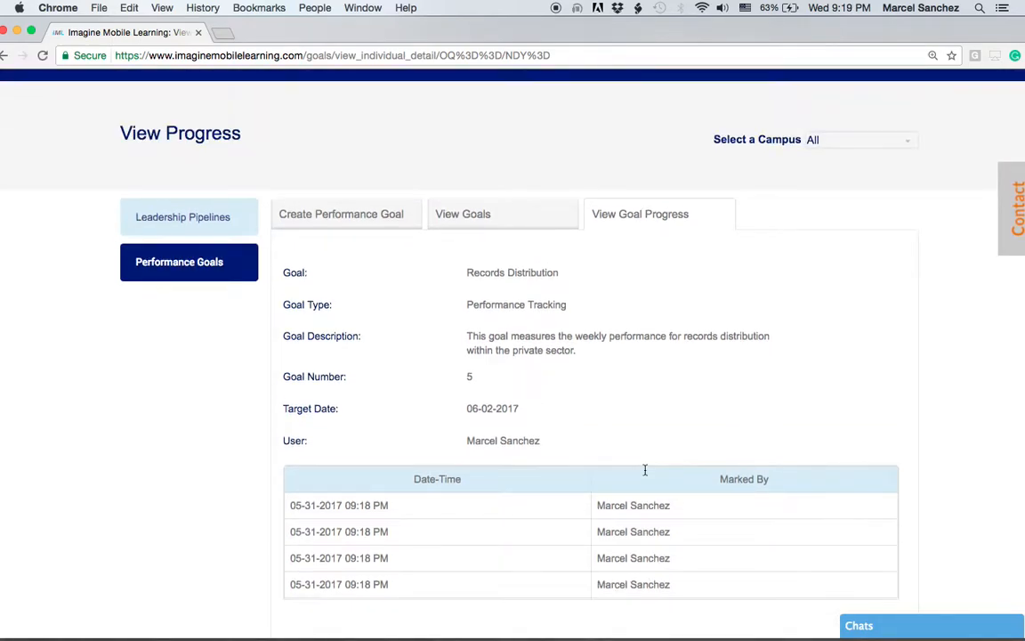
{"action": "scroll", "coordinate": [646, 473], "scroll_direction": "up", "scroll_amount": 1}
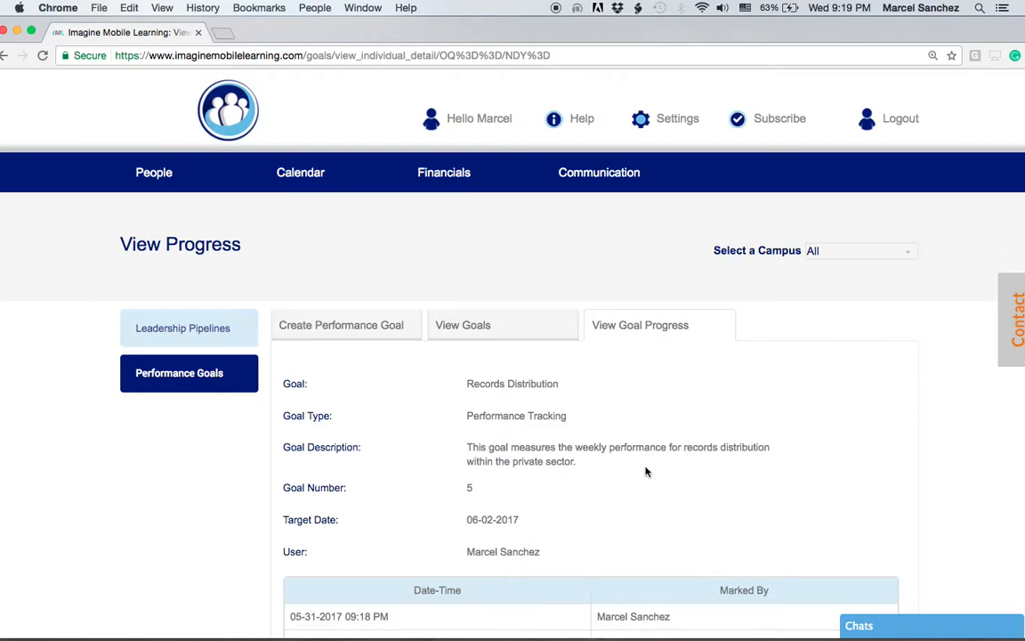
Return to the personal dashboard, enter the leadership area from there and open the Performance Goals list
{"action": "left_click", "coordinate": [480, 125]}
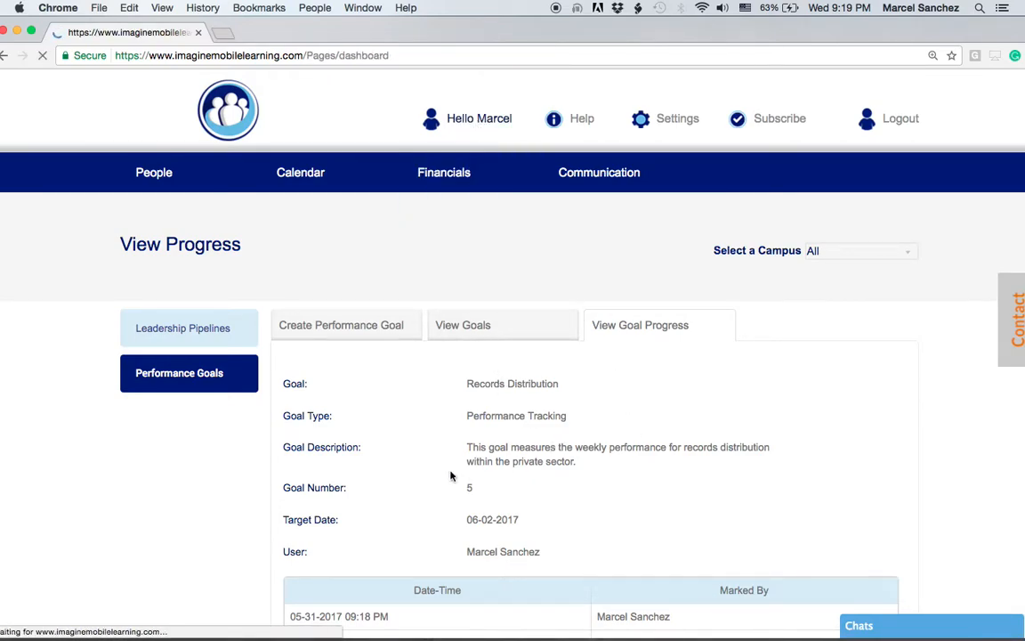
{"action": "scroll", "coordinate": [184, 467], "scroll_direction": "down", "scroll_amount": 3}
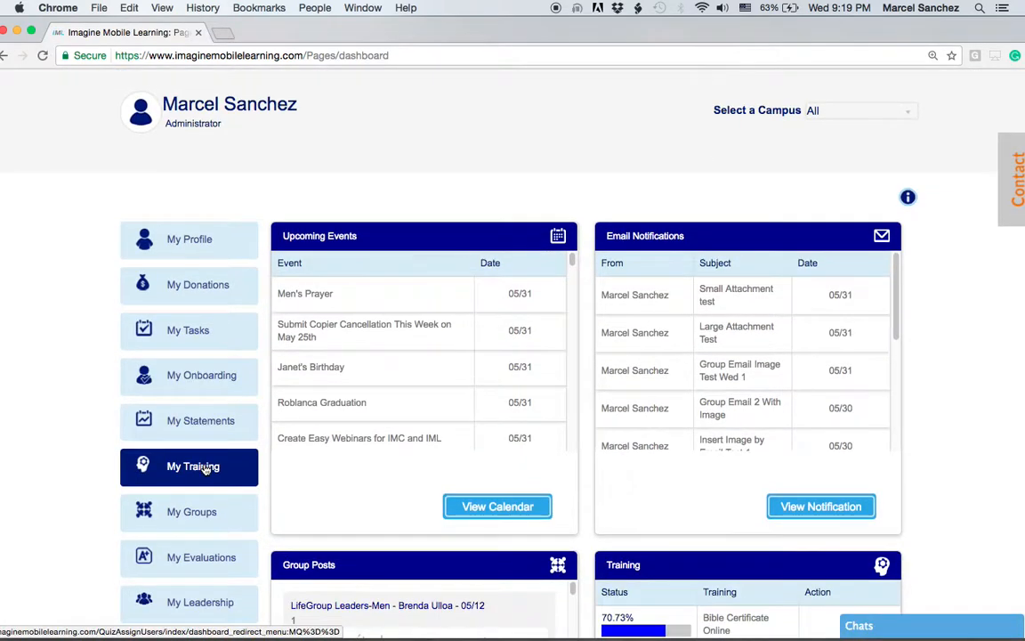
{"action": "scroll", "coordinate": [204, 469], "scroll_direction": "down", "scroll_amount": 3}
{"action": "left_click", "coordinate": [214, 453]}
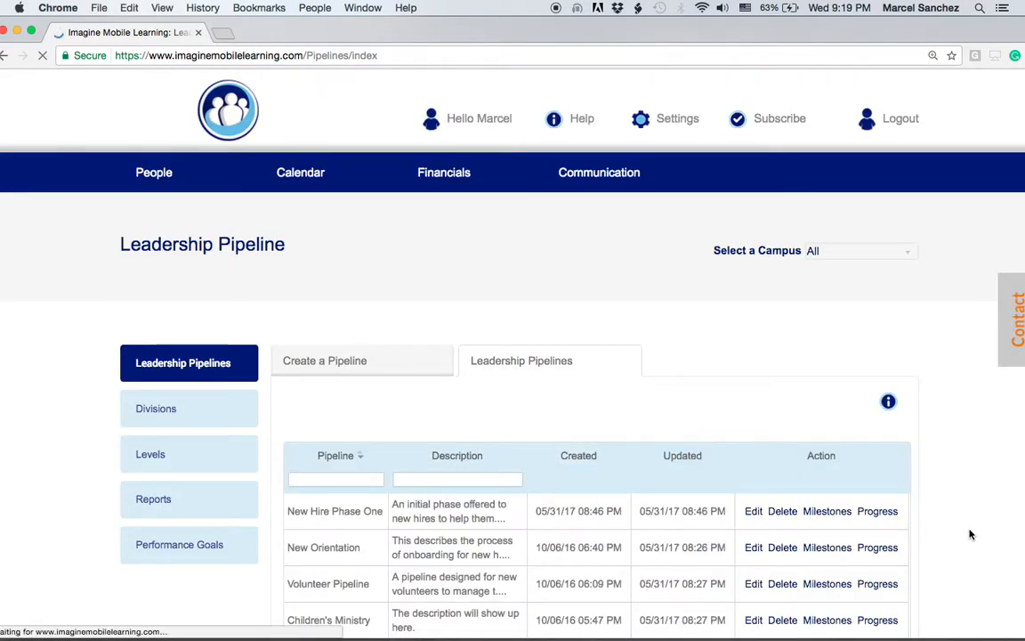
{"action": "scroll", "coordinate": [979, 533], "scroll_direction": "down", "scroll_amount": 2}
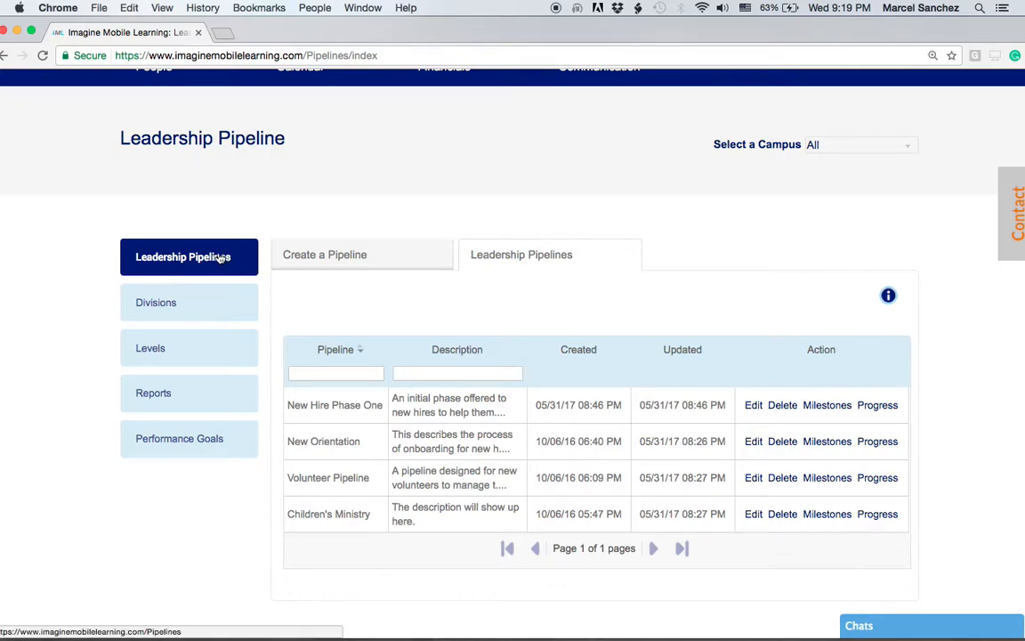
{"action": "left_click", "coordinate": [214, 449]}
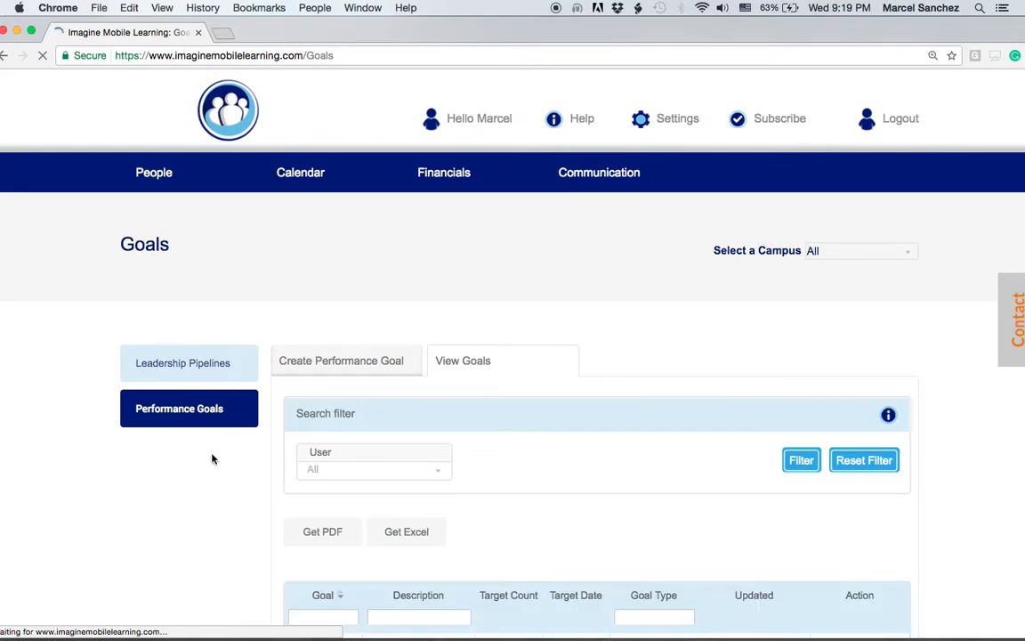
Examine the performance goals list, including each goal's target count, target date, goal type and available actions
{"action": "scroll", "coordinate": [243, 503], "scroll_direction": "down", "scroll_amount": 3}
{"action": "scroll", "coordinate": [243, 503], "scroll_direction": "down", "scroll_amount": 1}
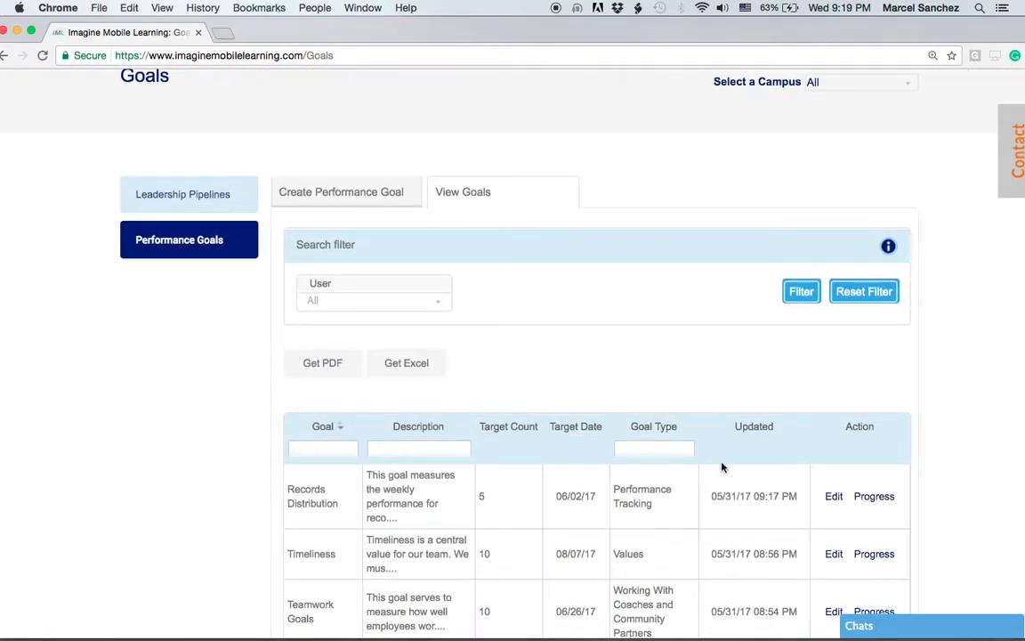
{"action": "scroll", "coordinate": [909, 513], "scroll_direction": "down", "scroll_amount": 1}
{"action": "scroll", "coordinate": [918, 505], "scroll_direction": "down", "scroll_amount": 5}
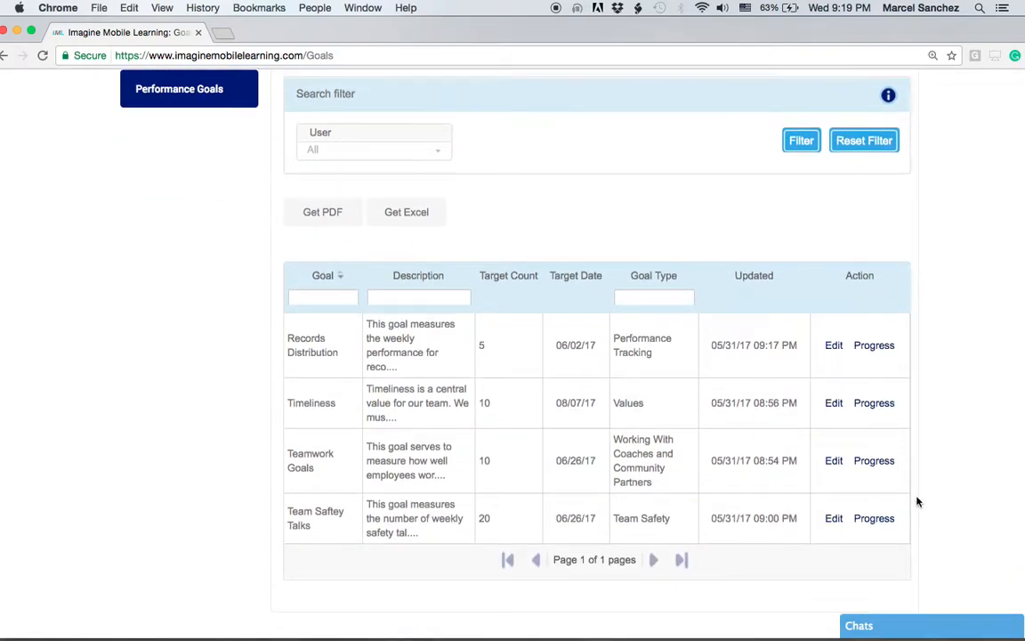
{"action": "scroll", "coordinate": [916, 500], "scroll_direction": "up", "scroll_amount": 3}
{"action": "scroll", "coordinate": [910, 489], "scroll_direction": "up", "scroll_amount": 3}
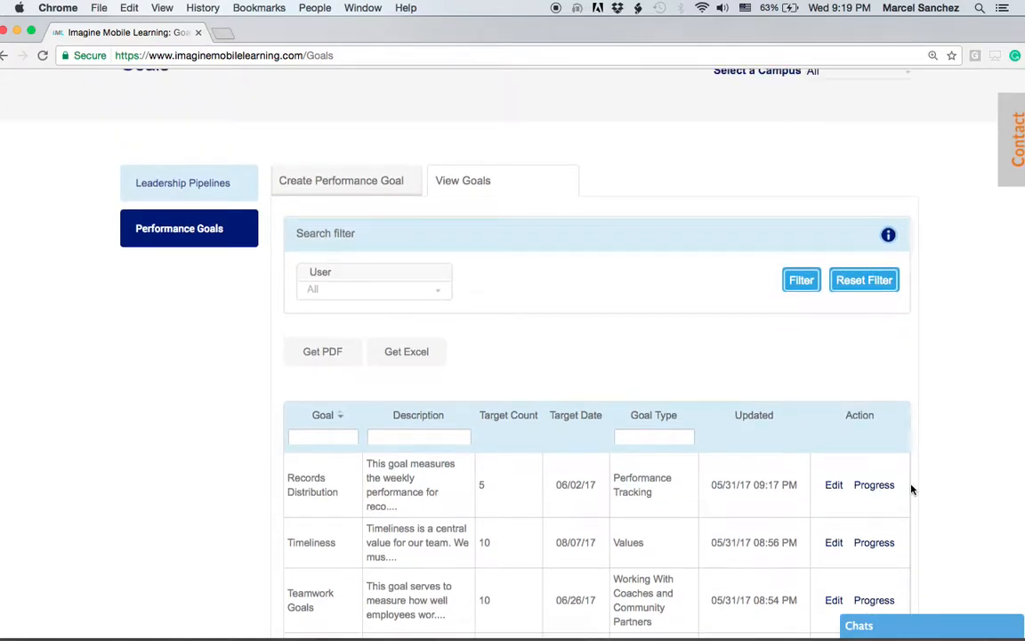
{"action": "scroll", "coordinate": [633, 450], "scroll_direction": "up", "scroll_amount": 1}
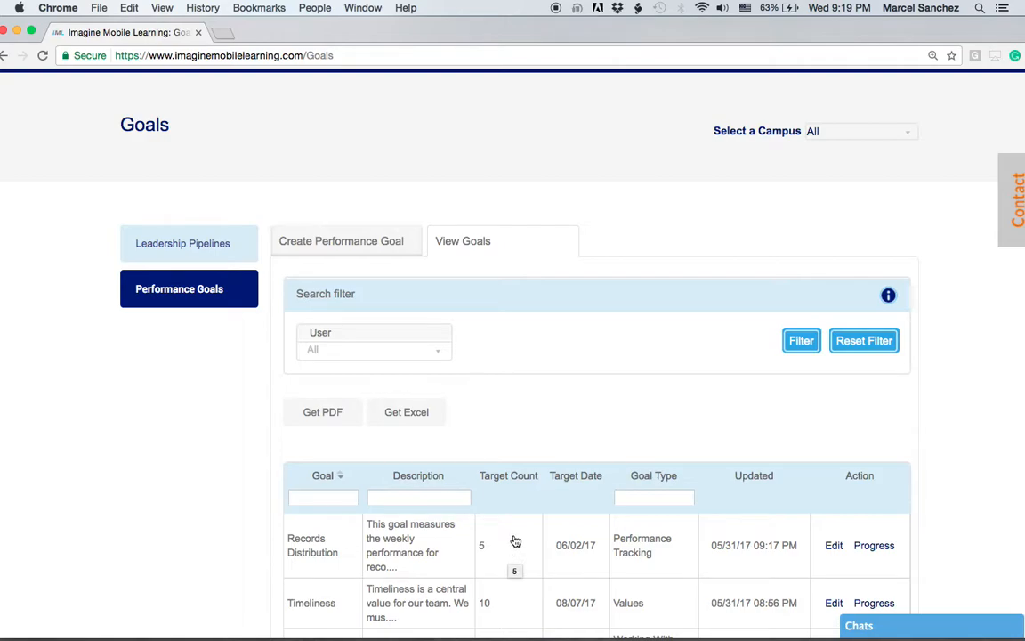
{"action": "scroll", "coordinate": [514, 545], "scroll_direction": "up", "scroll_amount": 1}
{"action": "scroll", "coordinate": [523, 529], "scroll_direction": "up", "scroll_amount": 1}
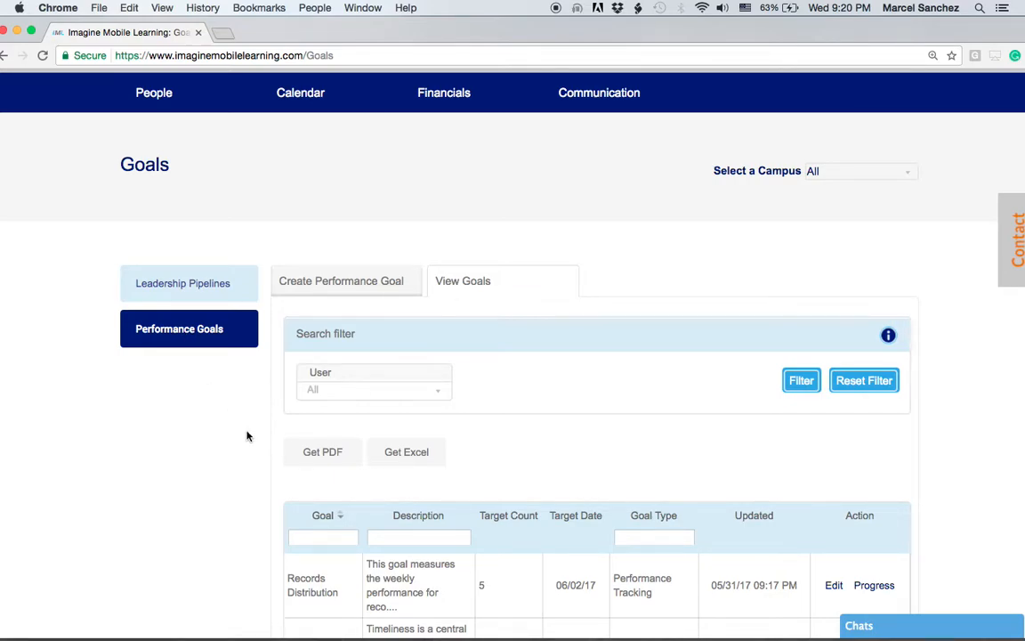
{"action": "scroll", "coordinate": [247, 436], "scroll_direction": "up", "scroll_amount": 3}
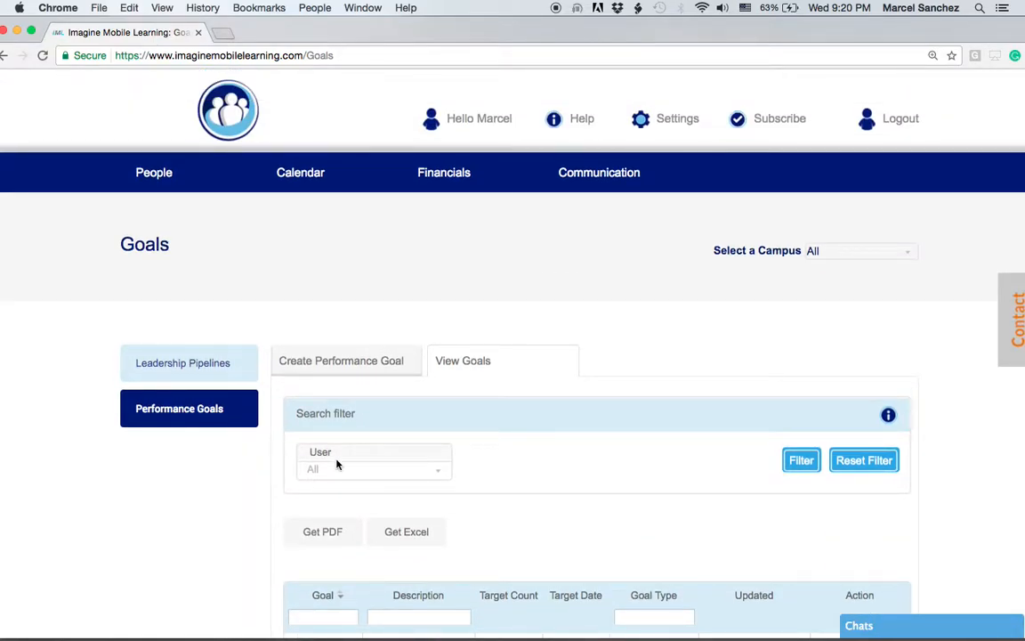